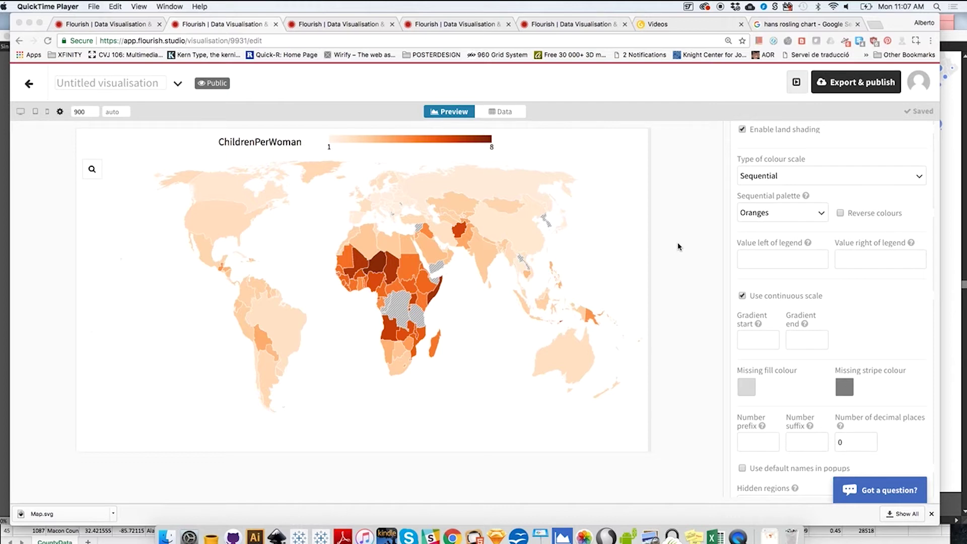
left_click(860, 86)
left_click(857, 87)
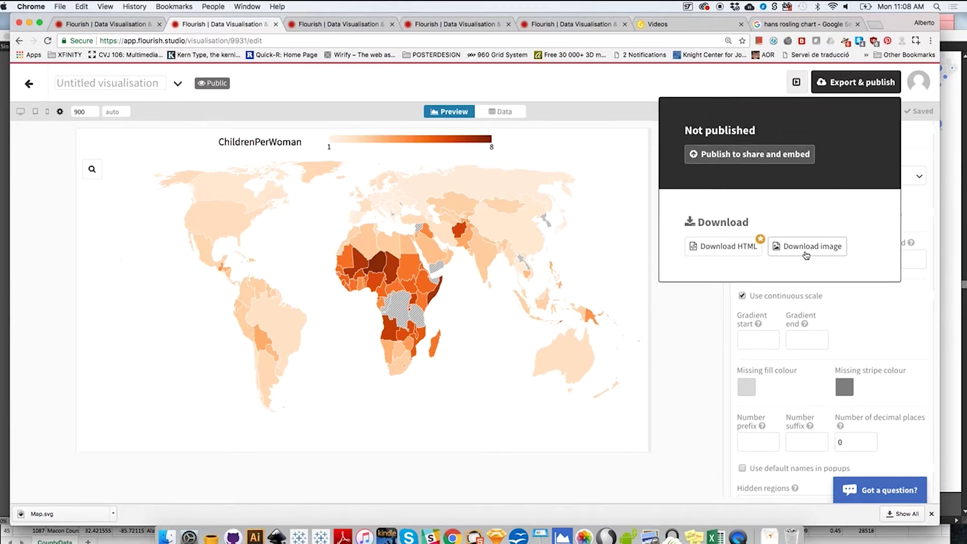
left_click(702, 312)
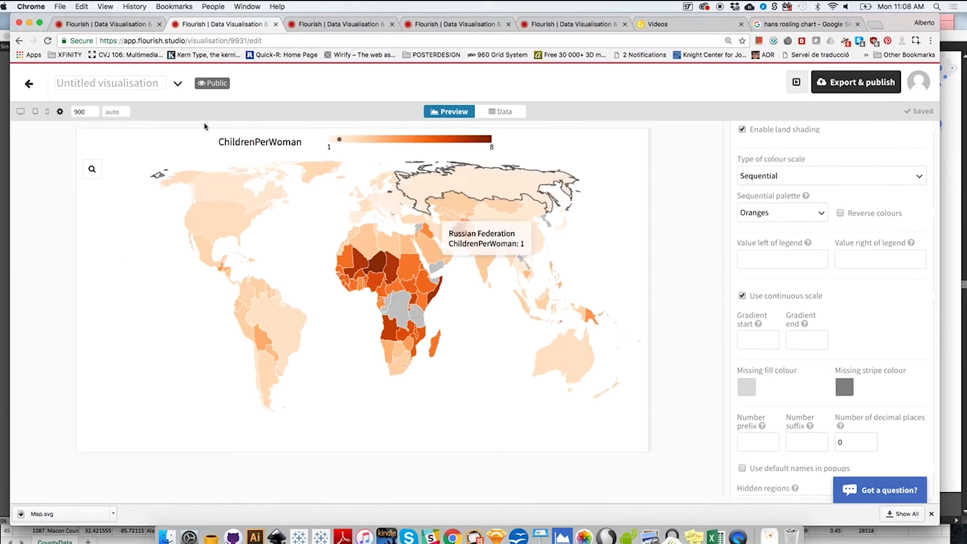
Rename the untitled visualisation as MapOfTheWorld
left_click(108, 85)
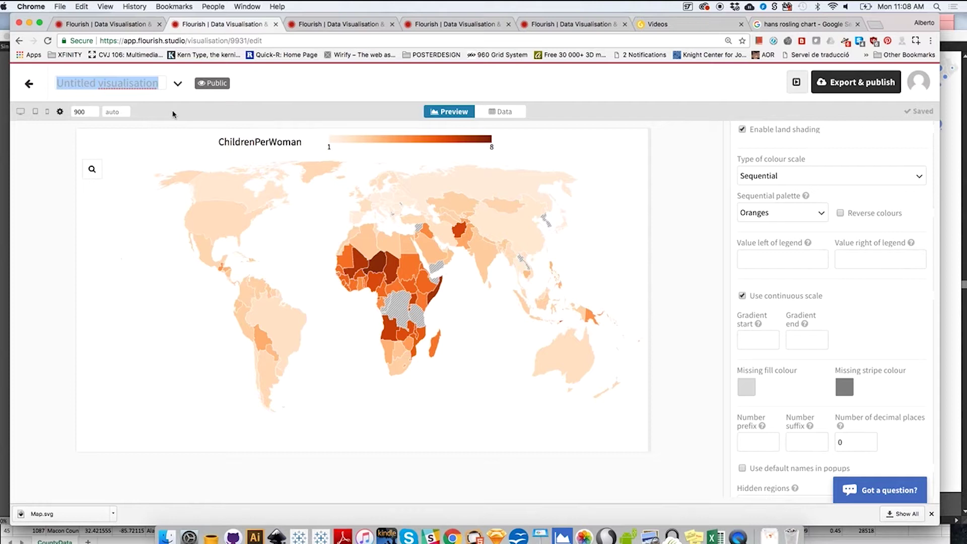
type("Map")
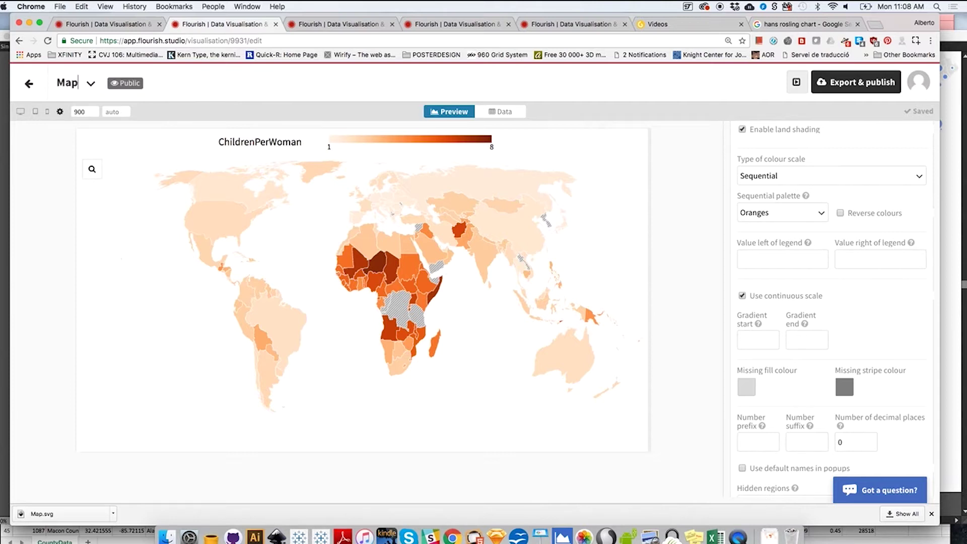
type("OfTheWorld")
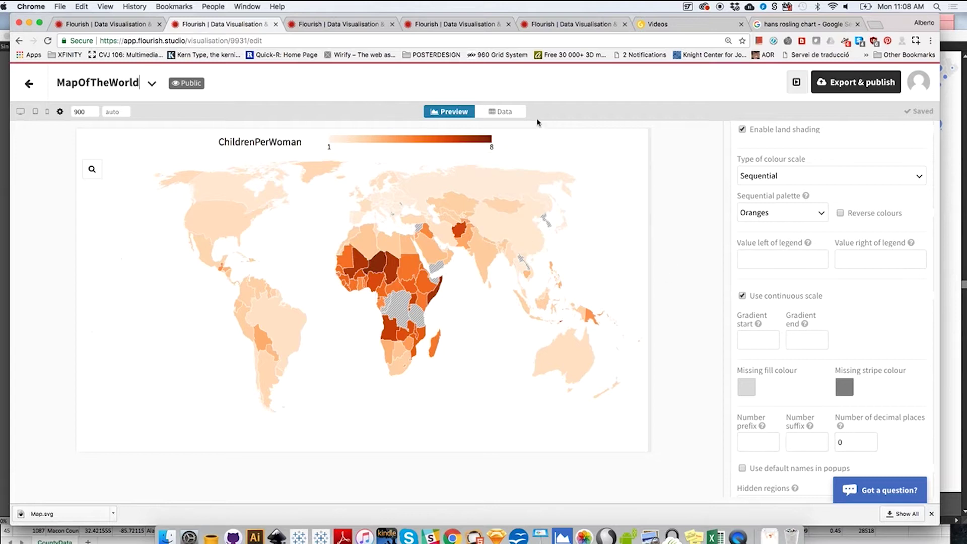
left_click(705, 231)
Download a snapshot image of the map in SVG format, named MapOfTheWorld
left_click(880, 88)
left_click(817, 247)
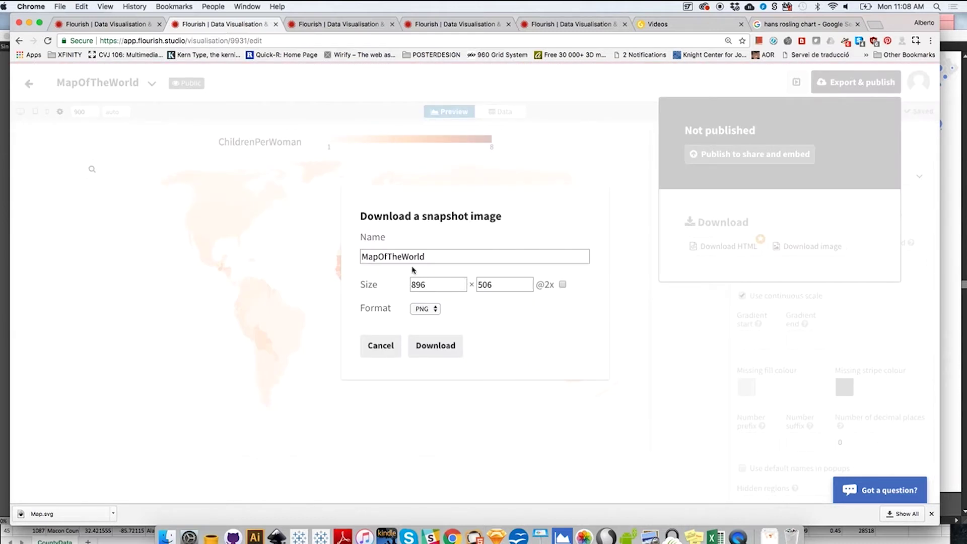
double_click(374, 254)
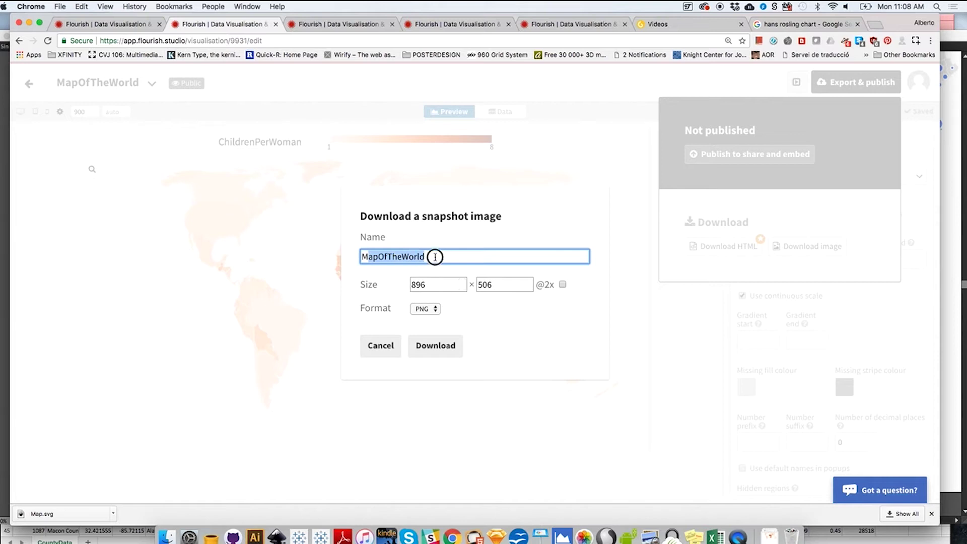
left_click(432, 258)
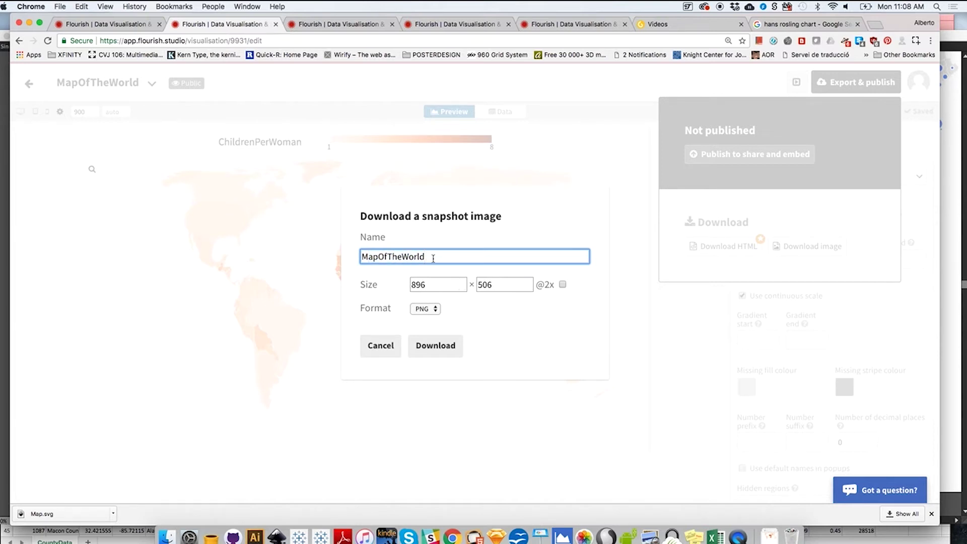
type("!!")
left_click(425, 309)
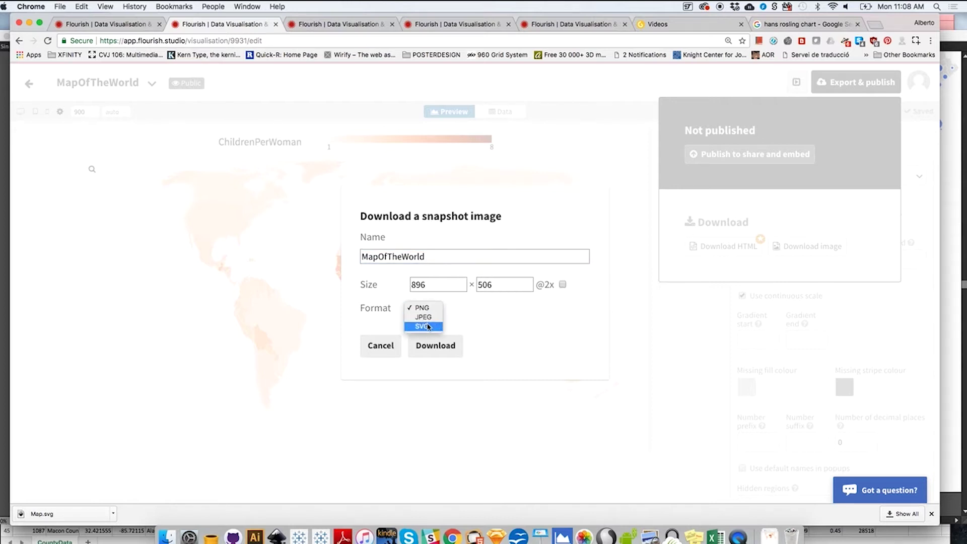
left_click(427, 327)
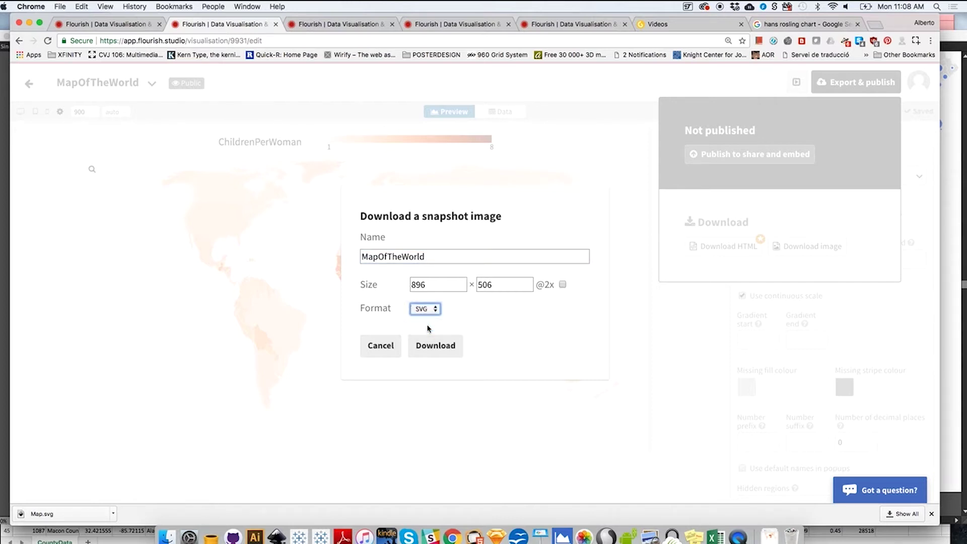
left_click(436, 346)
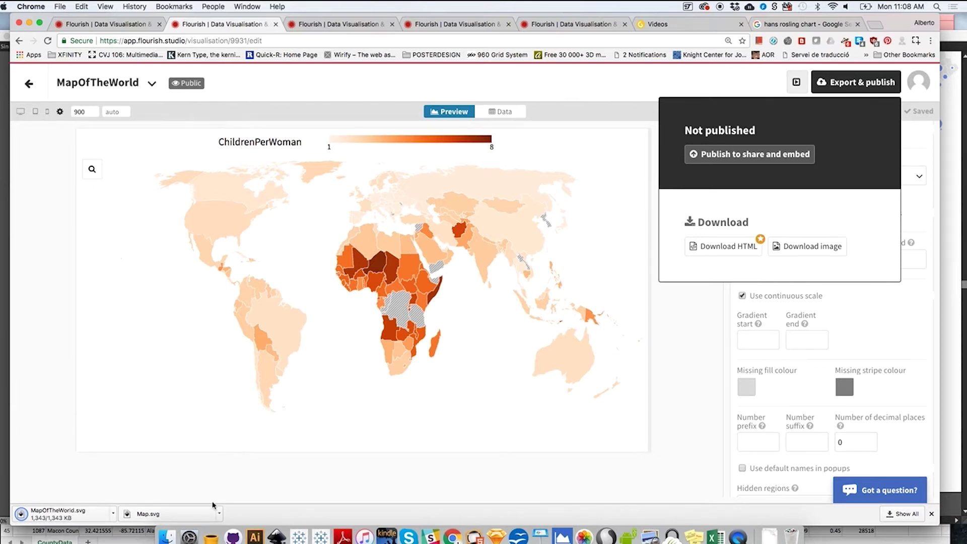
Open the downloaded MapOfTheWorld.svg in Illustrator and fill the black ocean background with white
left_click(769, 535)
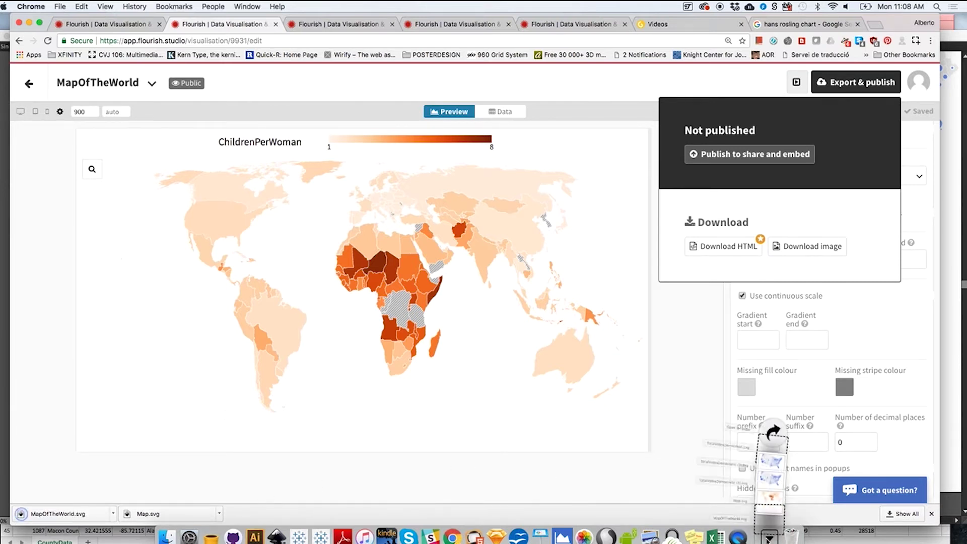
left_click_drag(757, 504, 257, 531)
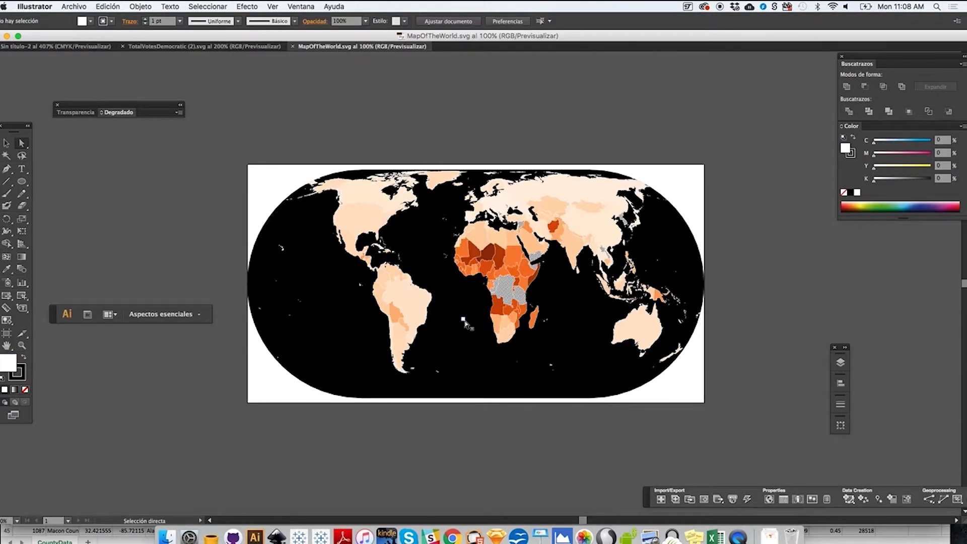
left_click(465, 304)
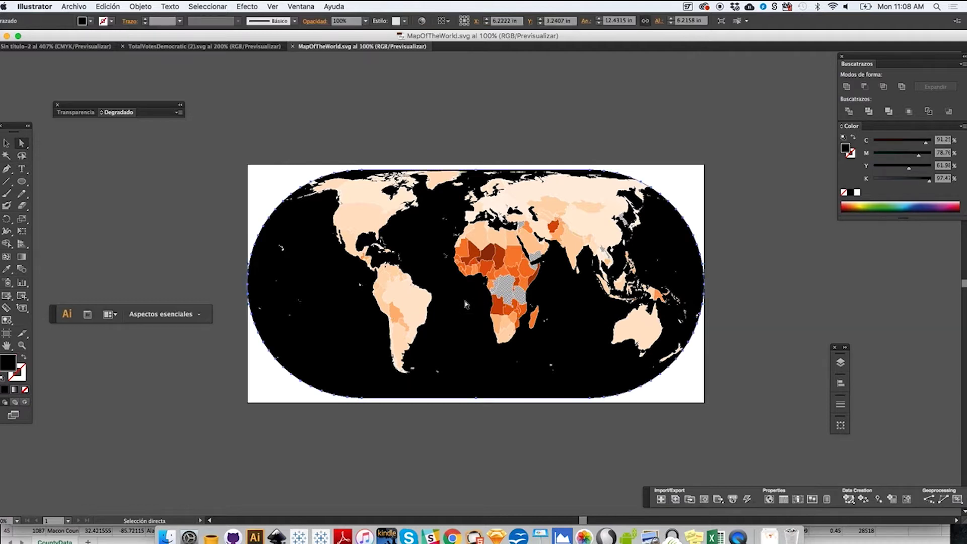
key("ctrl+a")
left_click(887, 168)
left_click_drag(887, 171, 874, 171)
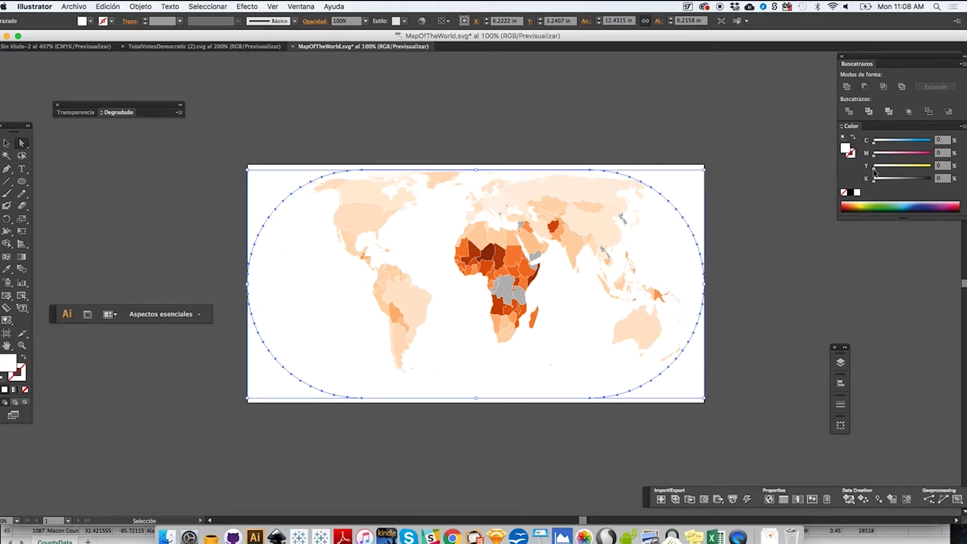
Examine the vector paths of the world map in outline view, and return to the colour preview
key("ctrl+y")
key("ctrl+y")
key("ctrl+y")
key("ctrl+plus")
scroll(518, 282, "left", 5)
scroll(519, 282, "up", 2)
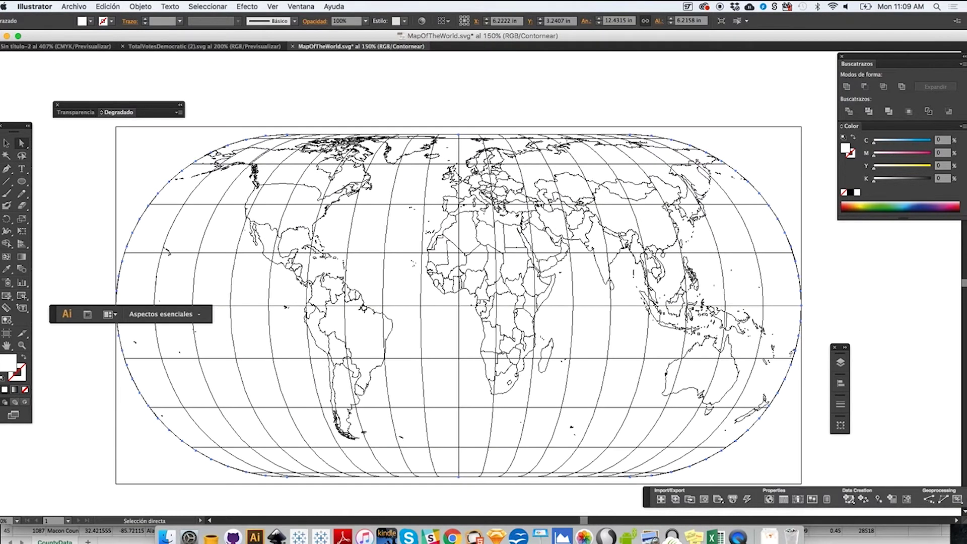
key("ctrl+y")
Check that country and background shapes can be selected individually, and examine Africa, Europe and the Middle East up close
left_click(482, 257)
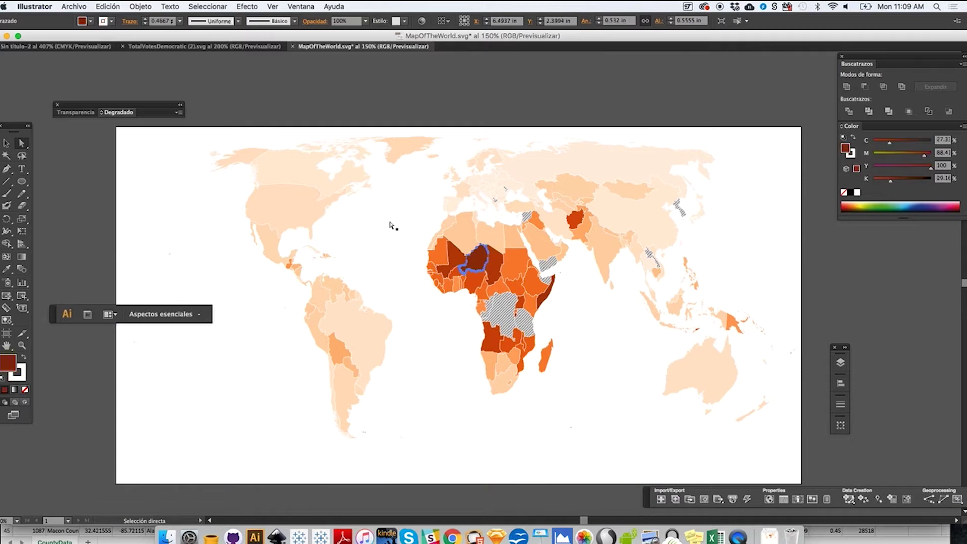
left_click(412, 269)
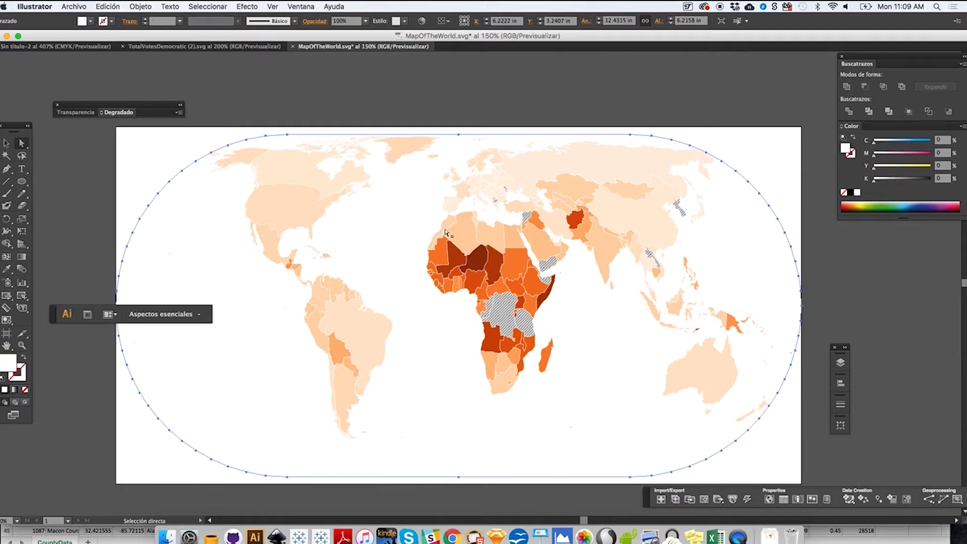
left_click(483, 104)
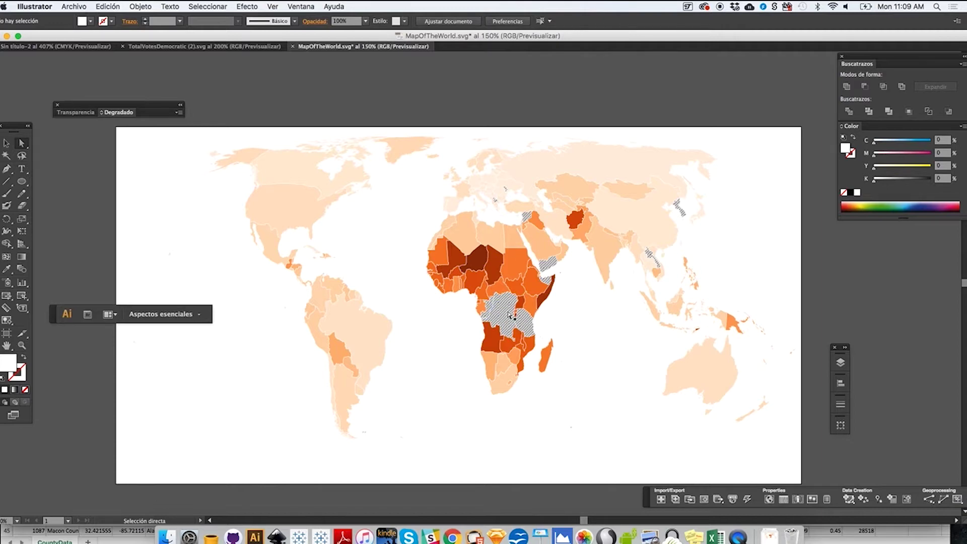
key("z")
left_click_drag(470, 195, 603, 372)
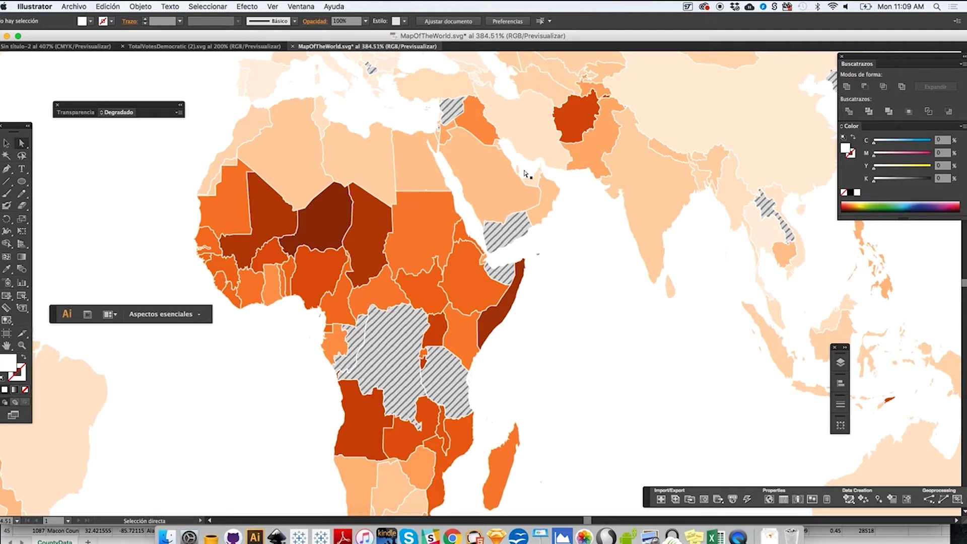
key("space")
left_click_drag(406, 122, 494, 214)
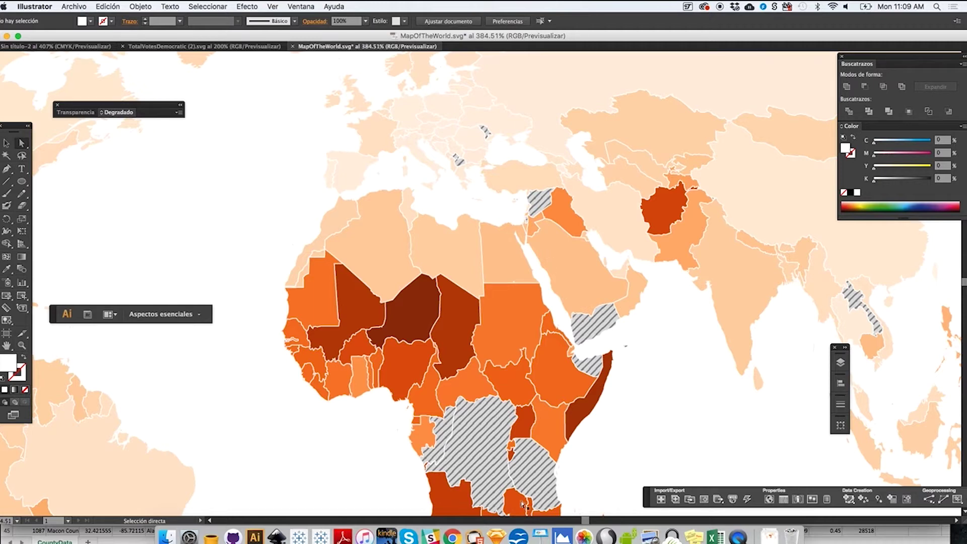
Switch back to the Flourish map in Chrome and dismiss the export options
left_click(453, 537)
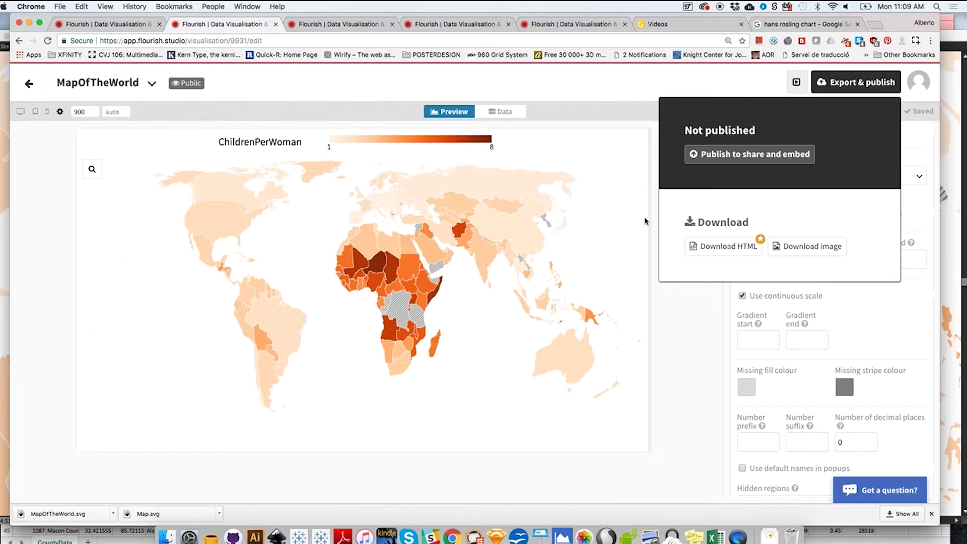
left_click(854, 84)
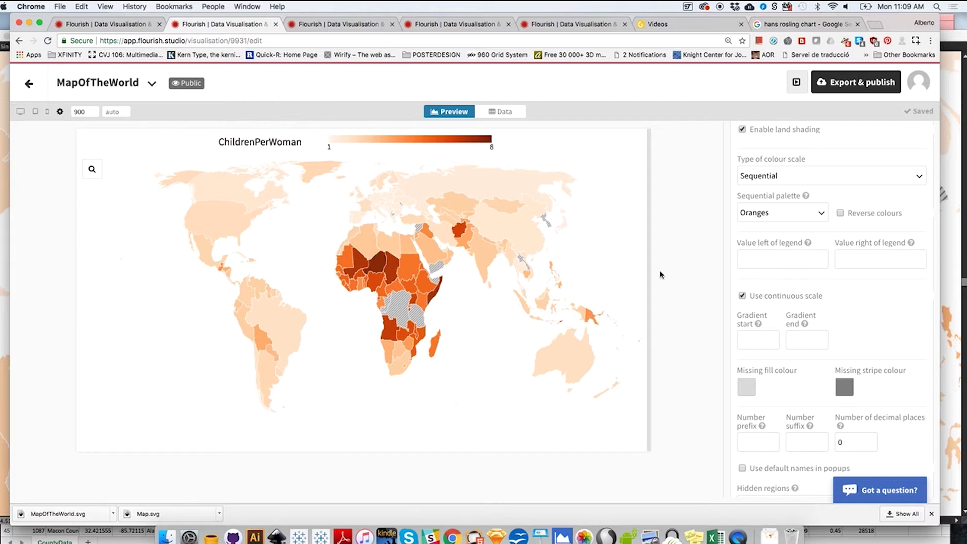
Try the Reds, Blues, Greens, BuGn and BuPu sequential palettes on the map
left_click(772, 214)
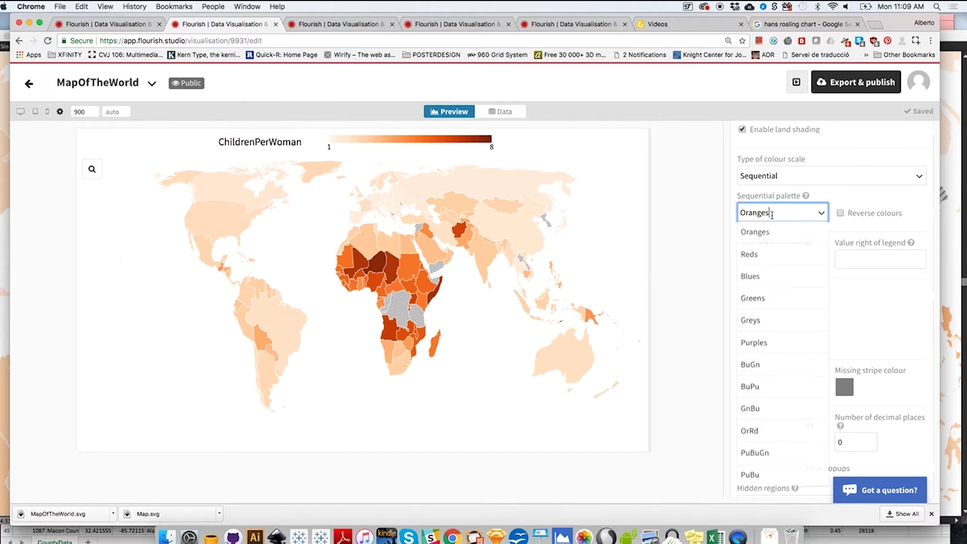
left_click(765, 255)
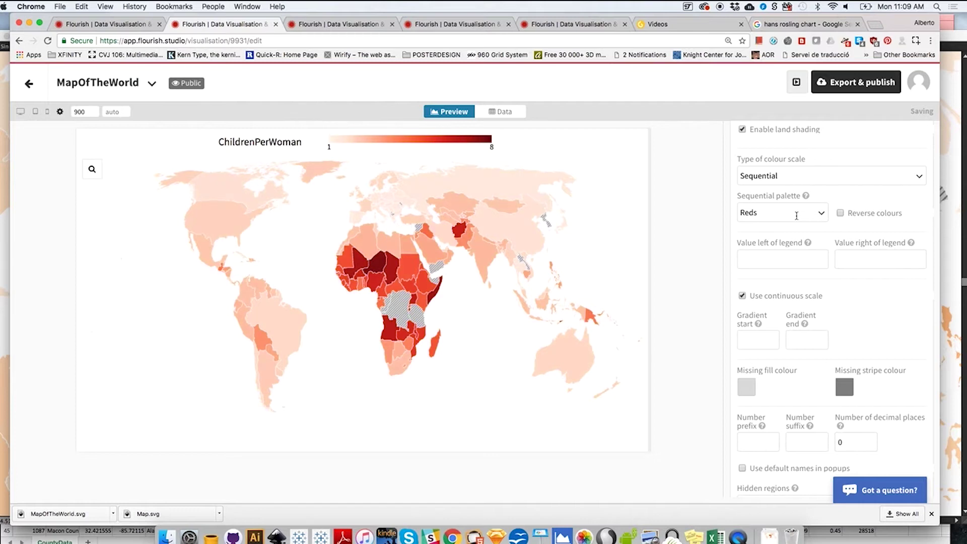
left_click(801, 211)
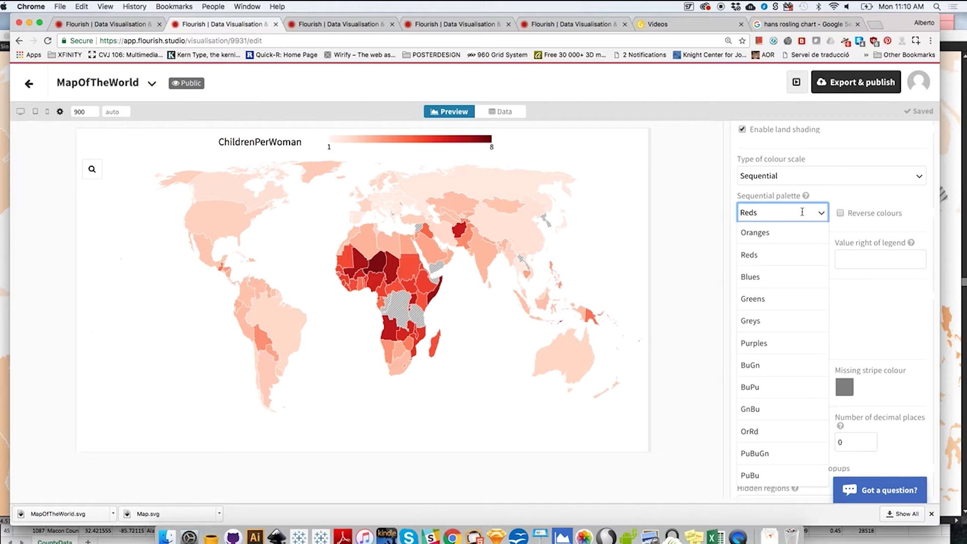
left_click(776, 280)
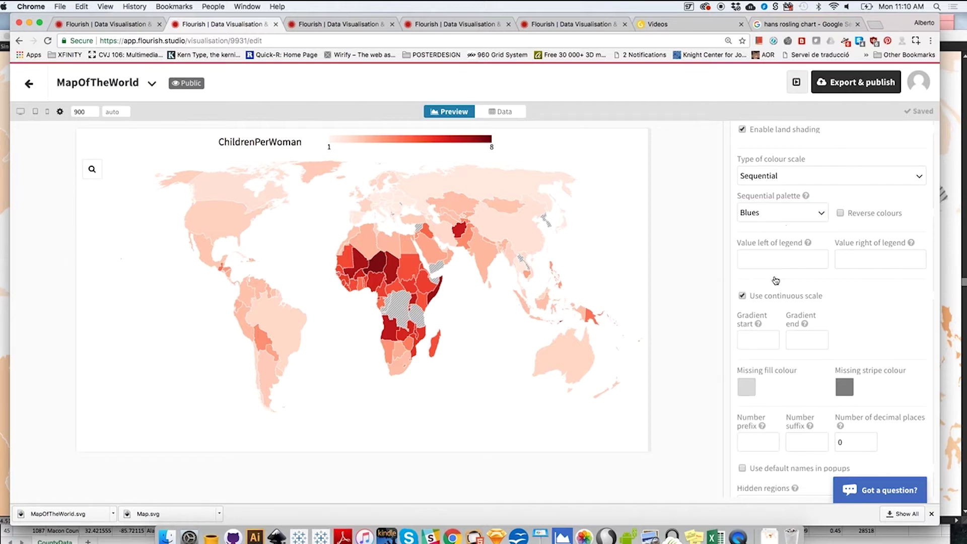
left_click(791, 213)
left_click(777, 297)
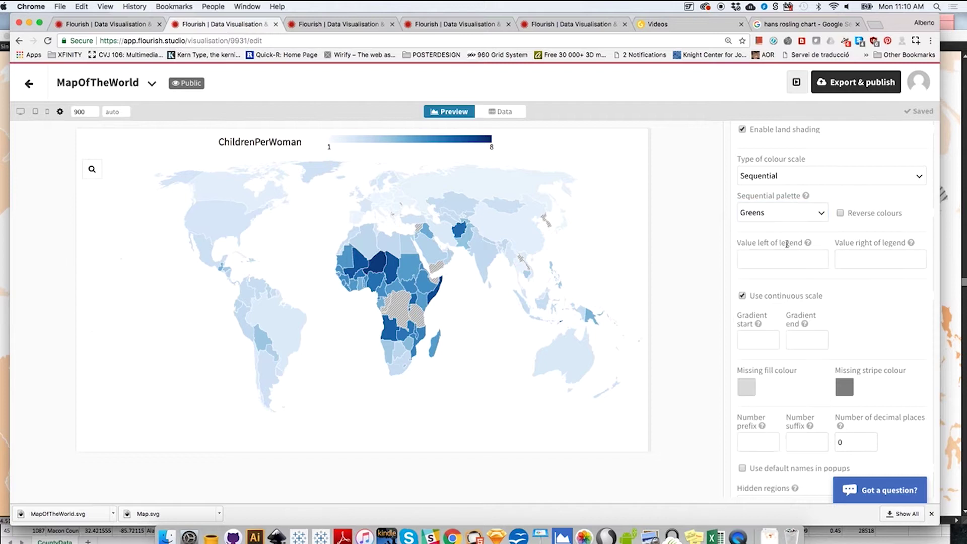
left_click(804, 214)
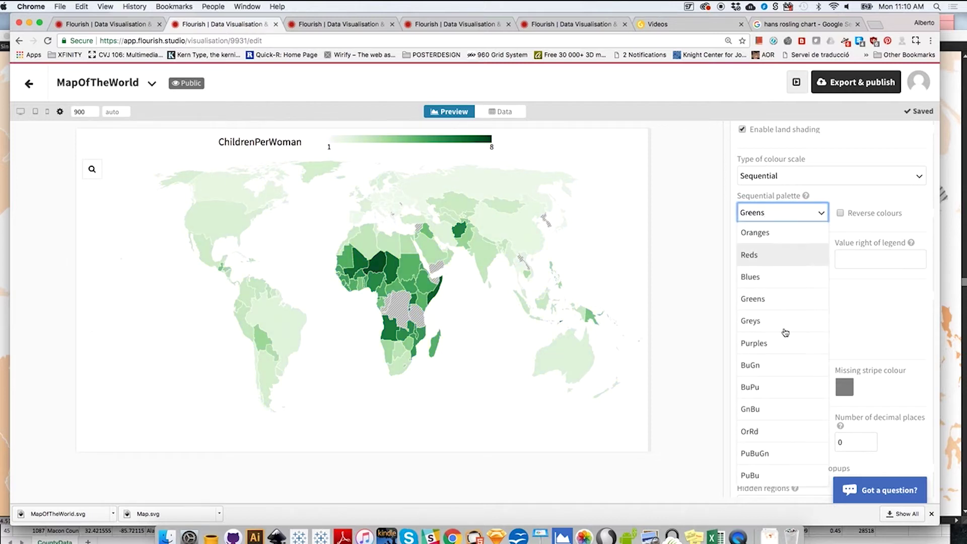
left_click(776, 367)
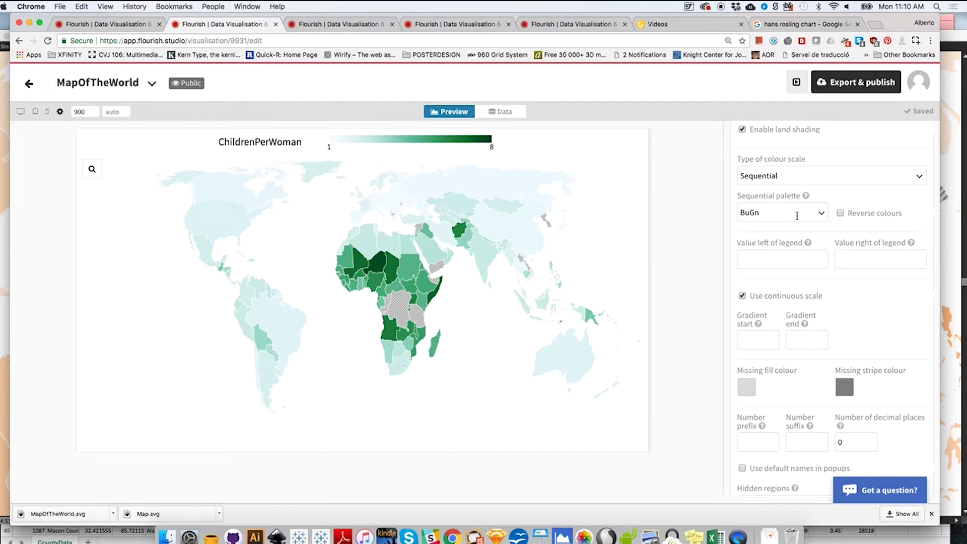
left_click(797, 216)
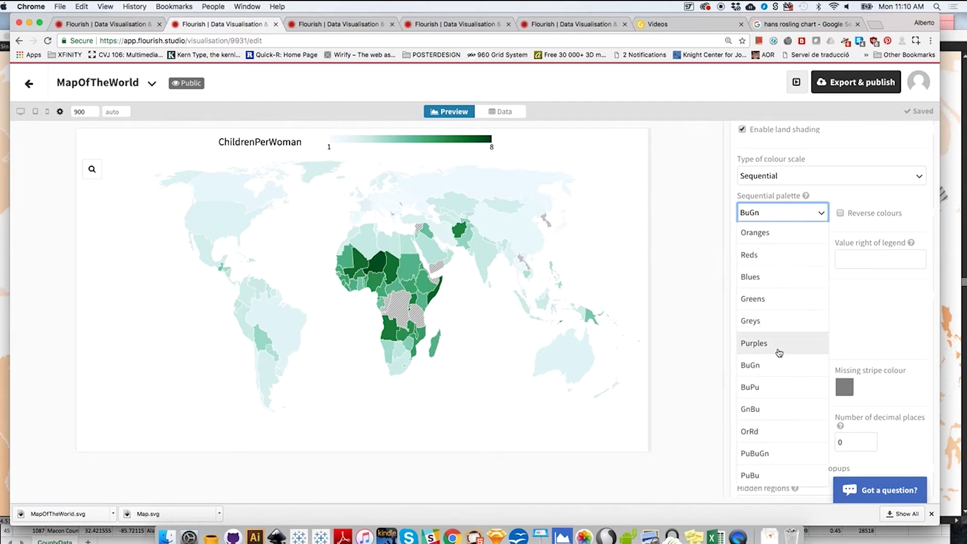
left_click(772, 388)
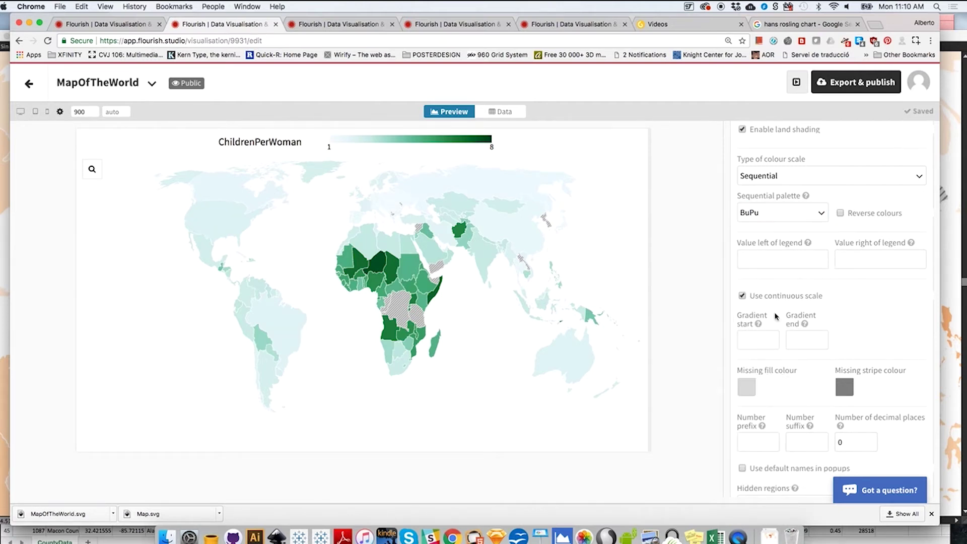
Try the GnBu sequential palette on the map and settle on BuGn
left_click(794, 211)
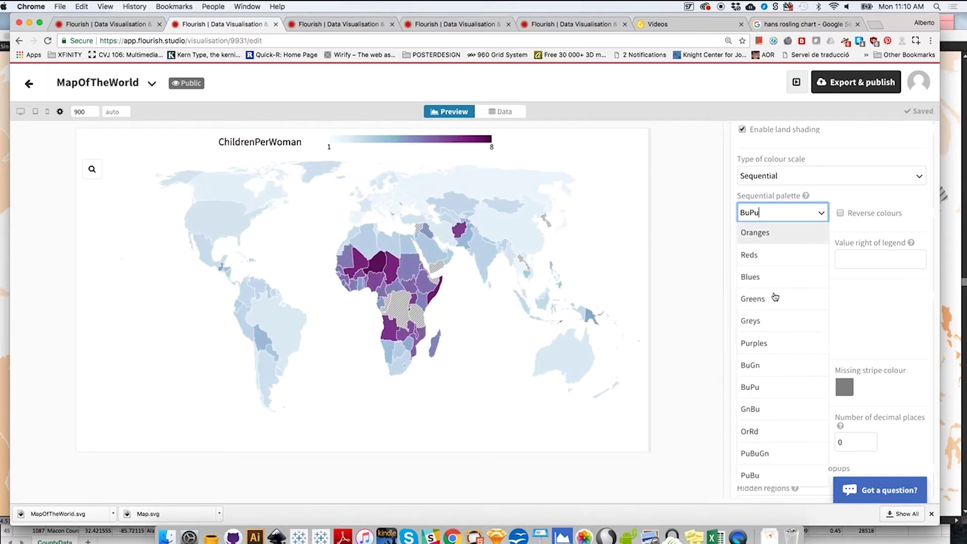
left_click(763, 407)
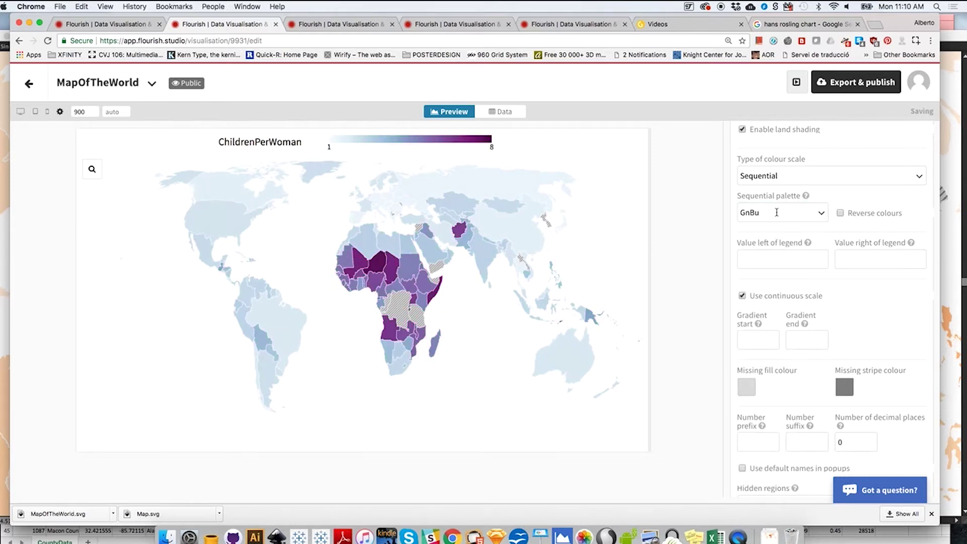
left_click(776, 213)
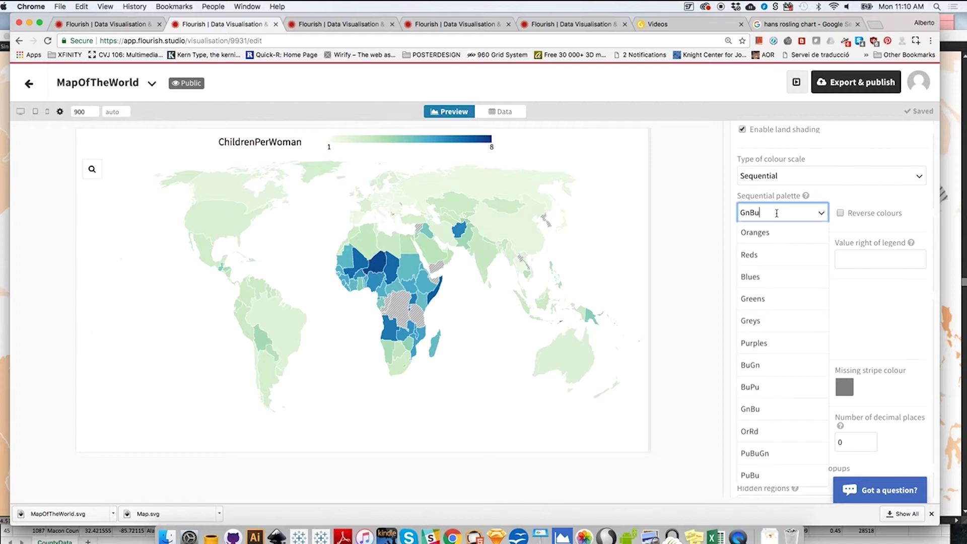
left_click(753, 363)
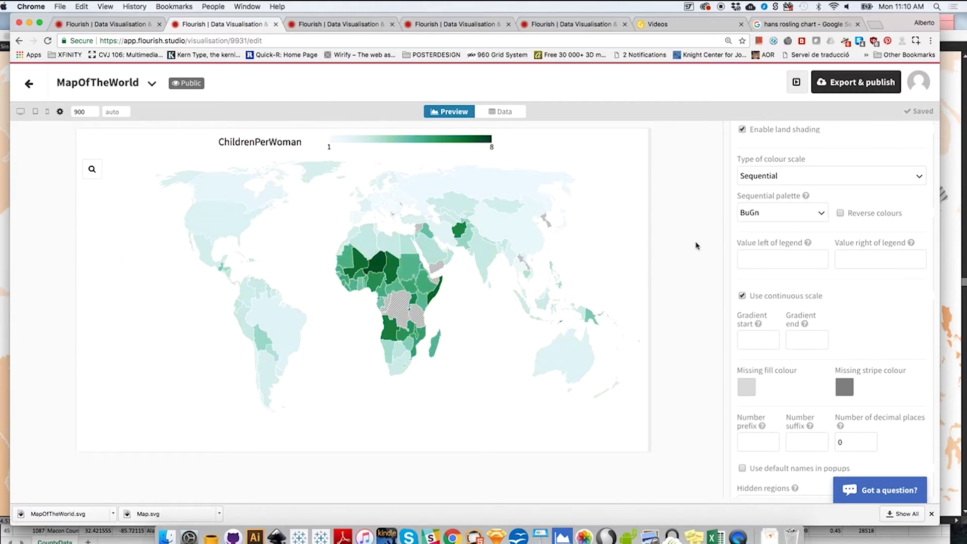
Open the map's data table and examine the columns available for shading and the Values setting
left_click(499, 112)
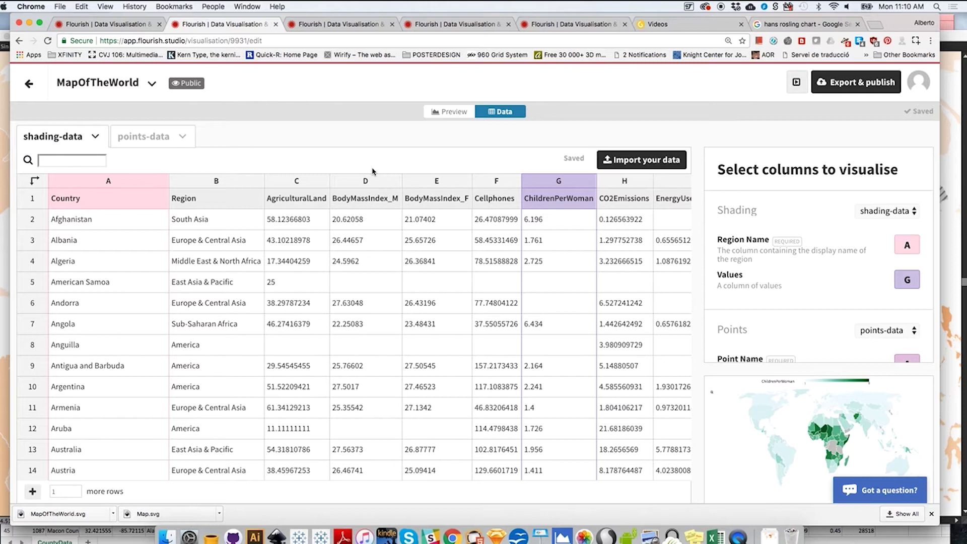
left_click(619, 190)
key("Right")
key("Right")
key("Right")
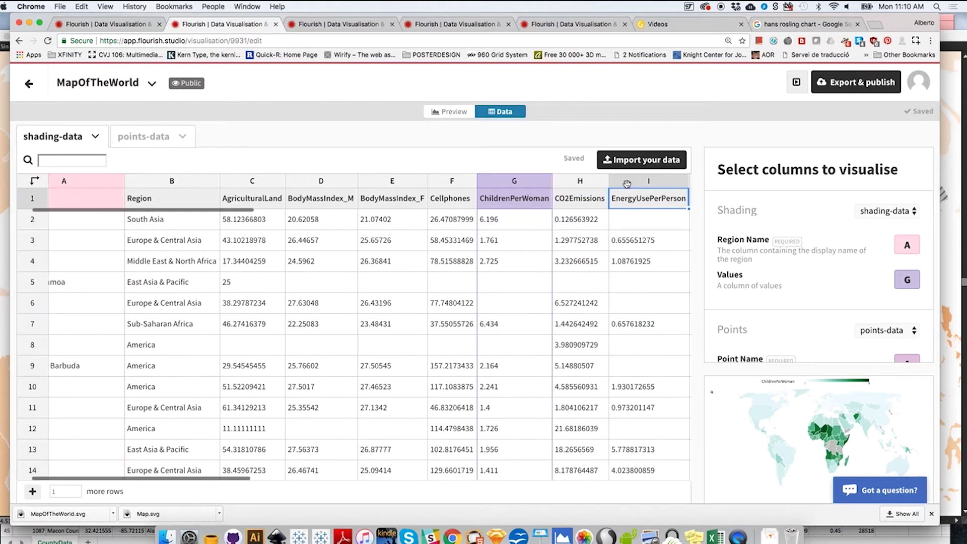
key("Right")
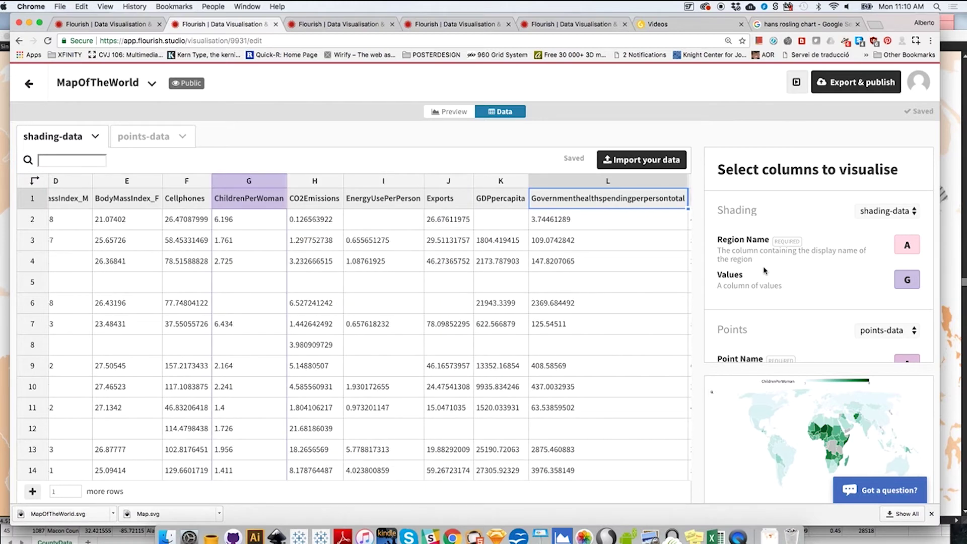
double_click(719, 276)
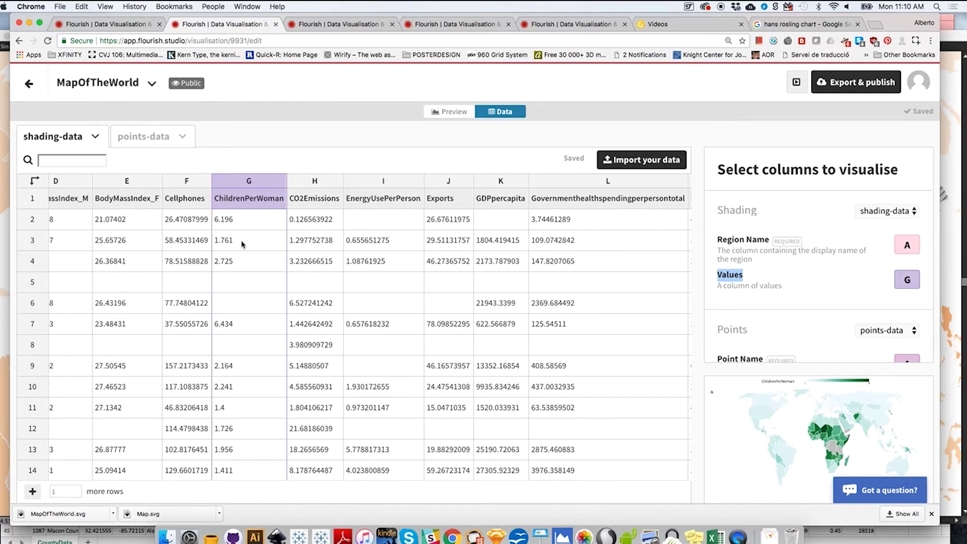
Add the Infantmortality column (O) to the shading values alongside column G
left_click(573, 183)
key("Right")
key("Right")
key("Right")
key("Right")
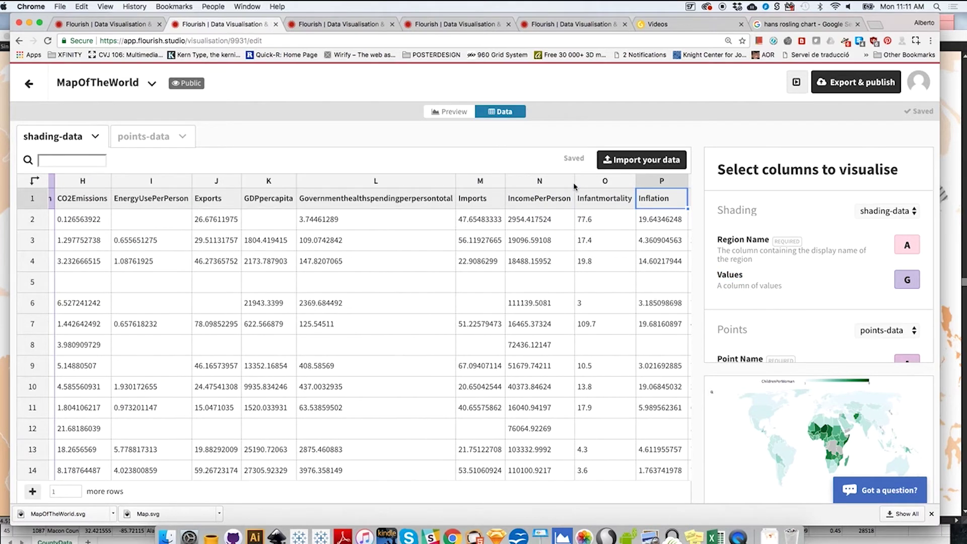
key("Left")
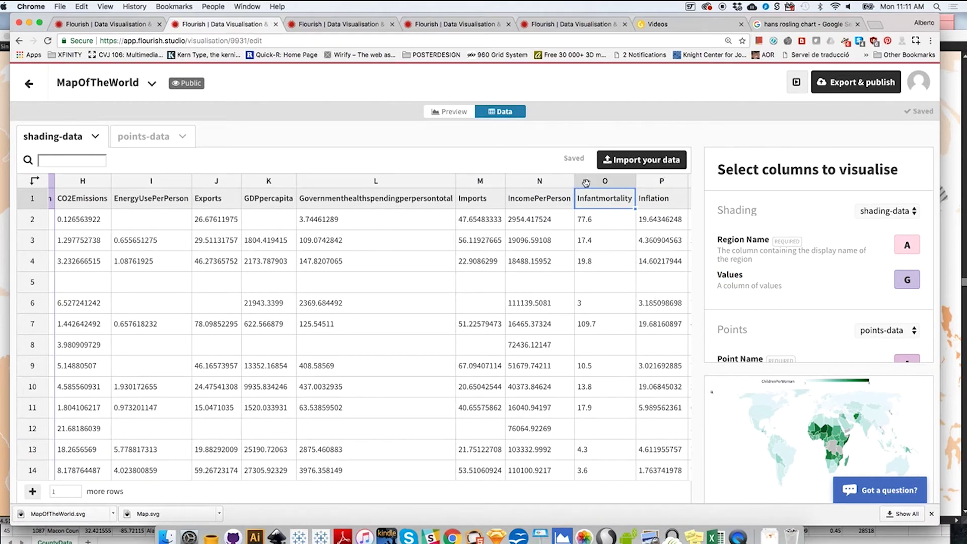
left_click(911, 279)
type(", O")
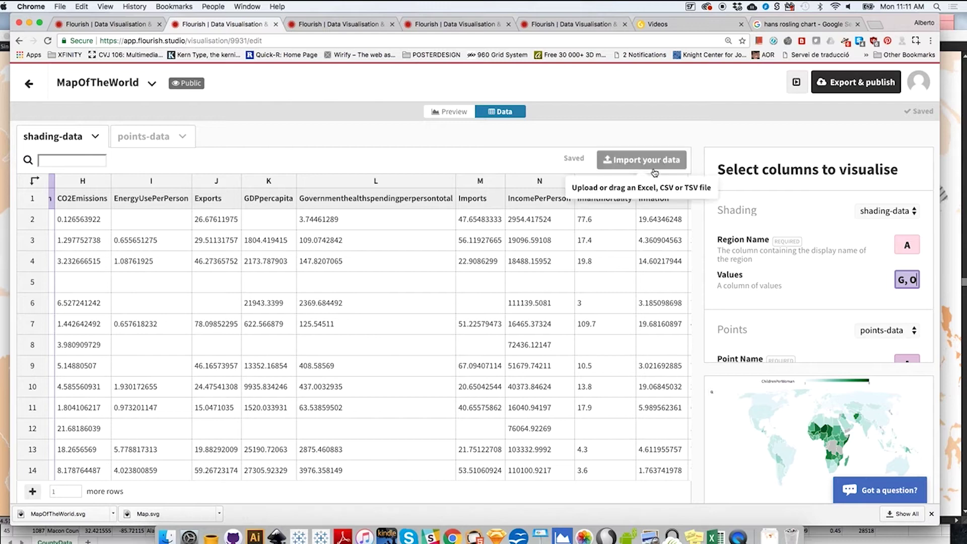
Add the LifeExpectancy column (R) to the shading values
key("Right")
key("Right")
key("Right")
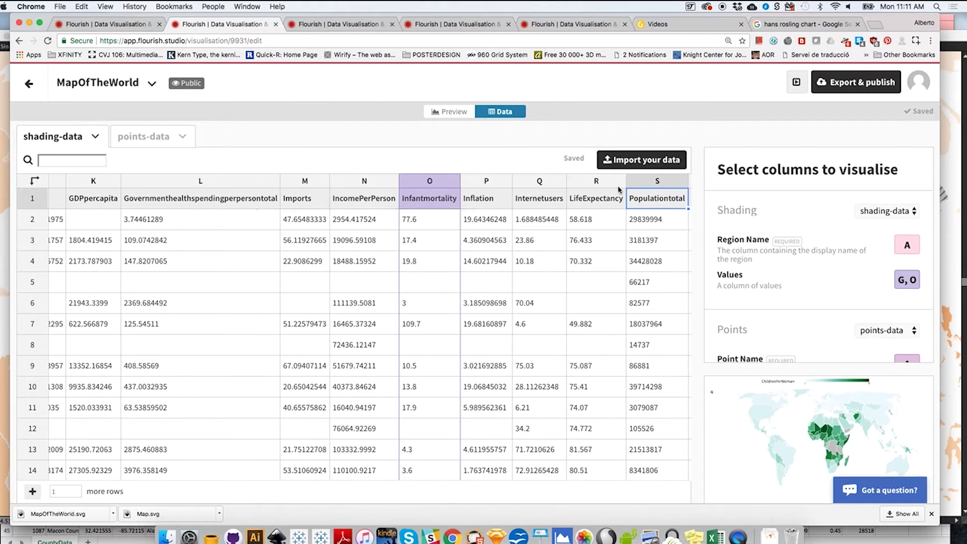
left_click(914, 280)
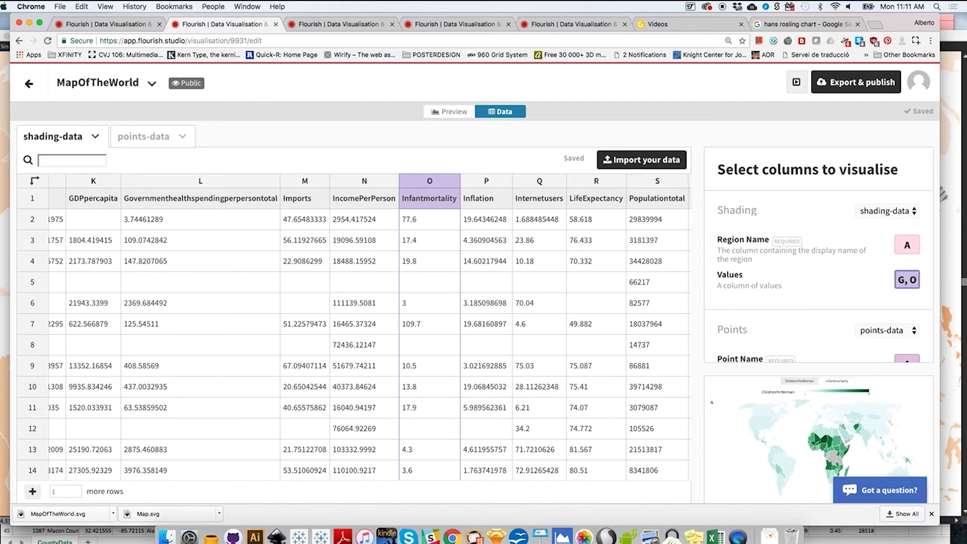
type(", R")
Look through the remaining population and electricity columns of the shading data and check the entered column letters
left_click(662, 183)
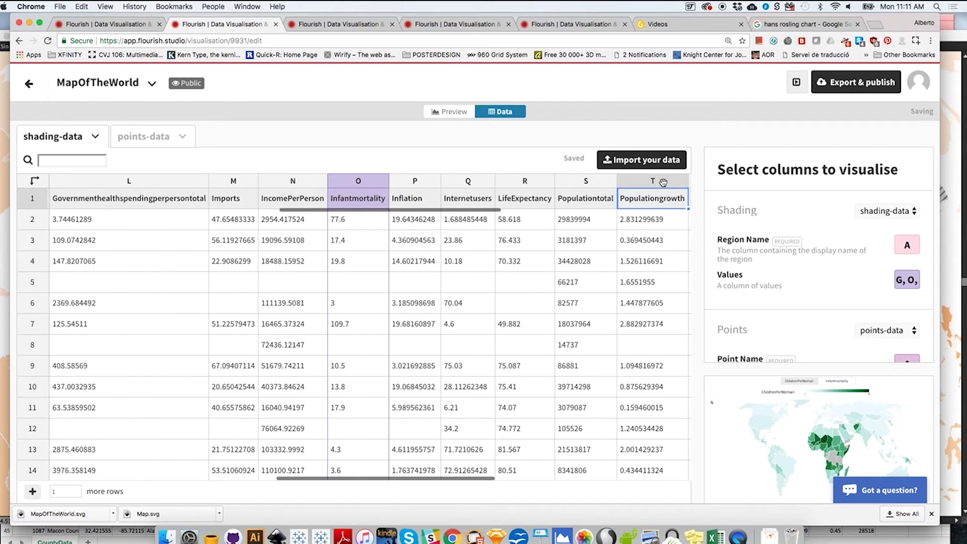
key("Right")
key("Right")
key("Right")
key("Left")
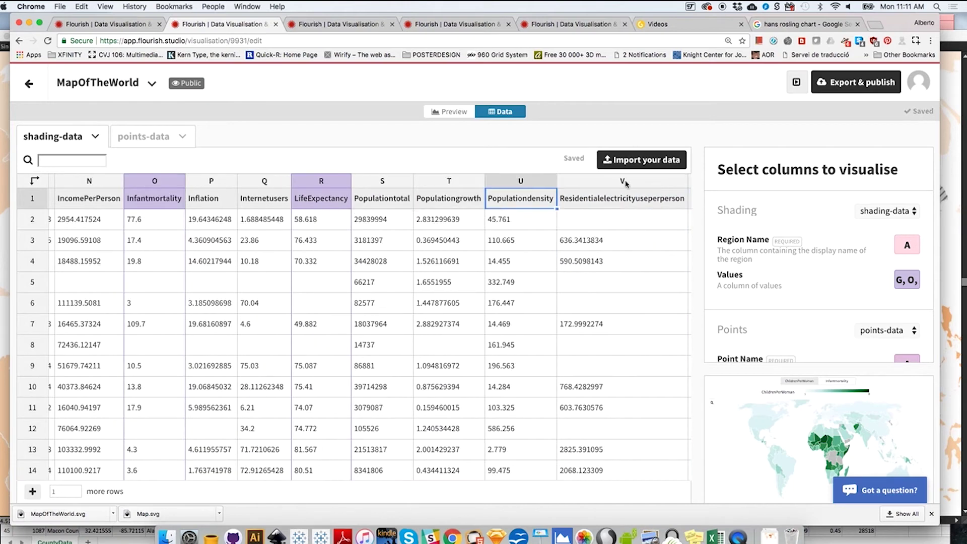
left_click(917, 283)
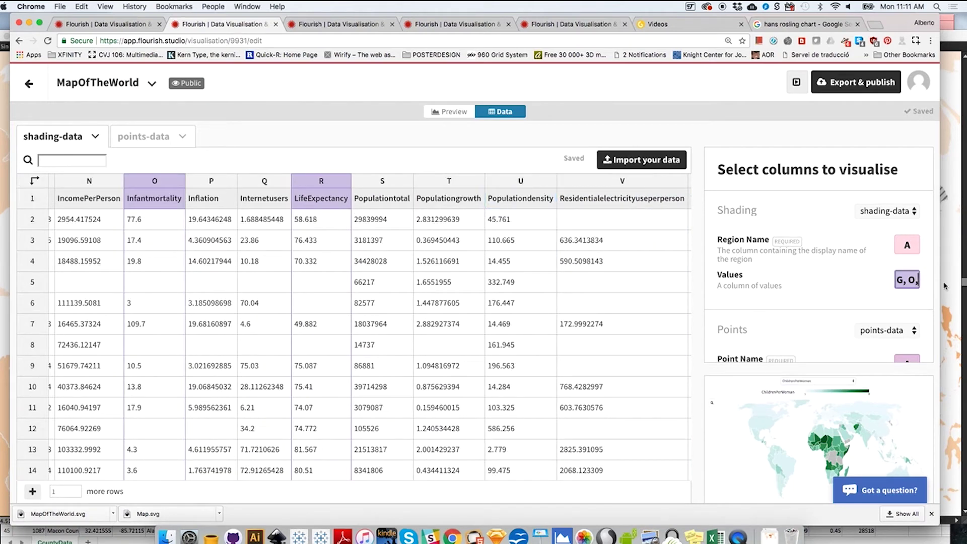
key("Right")
left_click(844, 299)
Preview the map and switch its shading between Infantmortality and LifeExpectancy, returning to ChildrenPerWoman
left_click(460, 116)
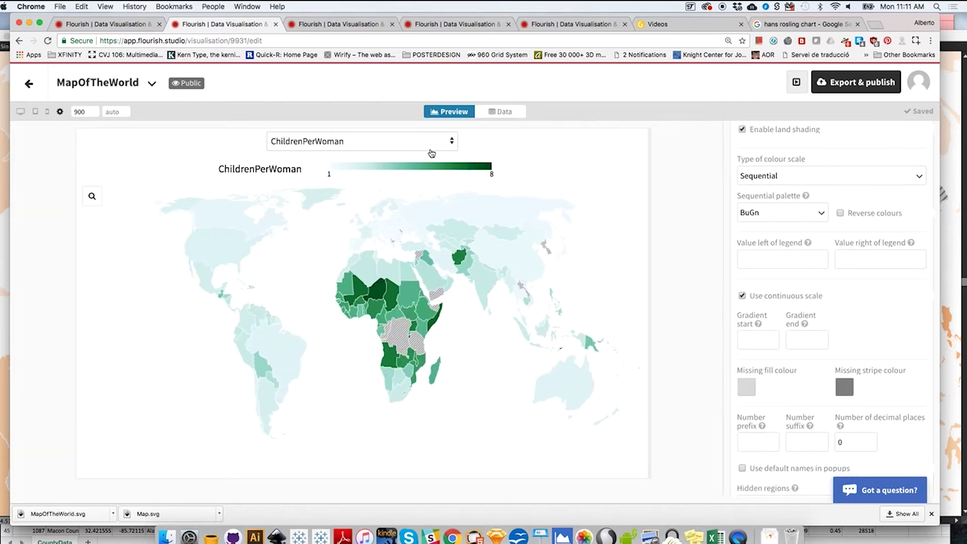
left_click(353, 146)
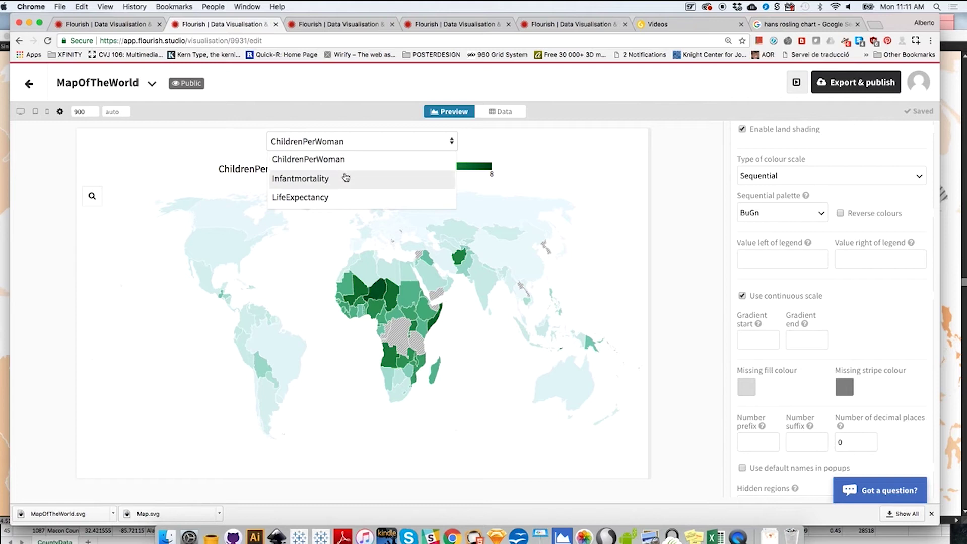
left_click(345, 179)
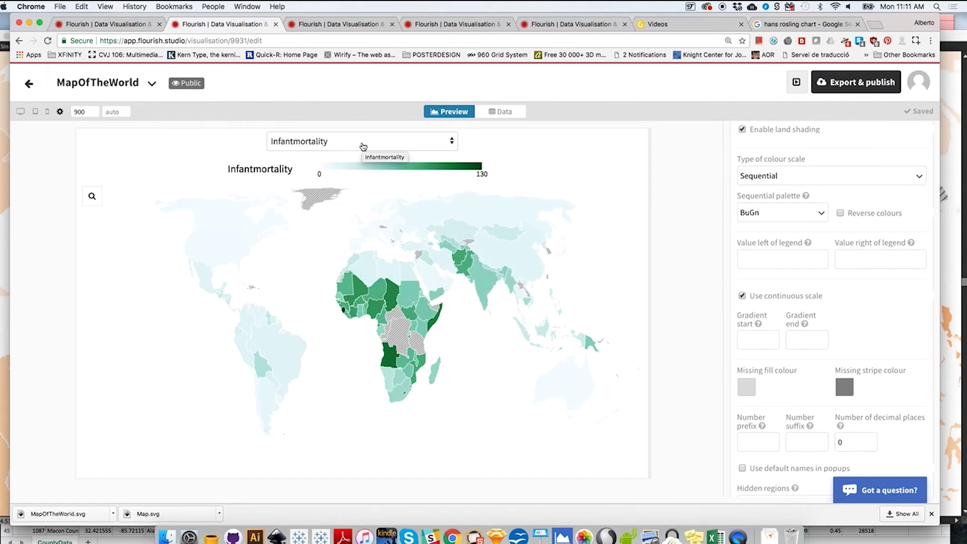
left_click(363, 146)
left_click(341, 199)
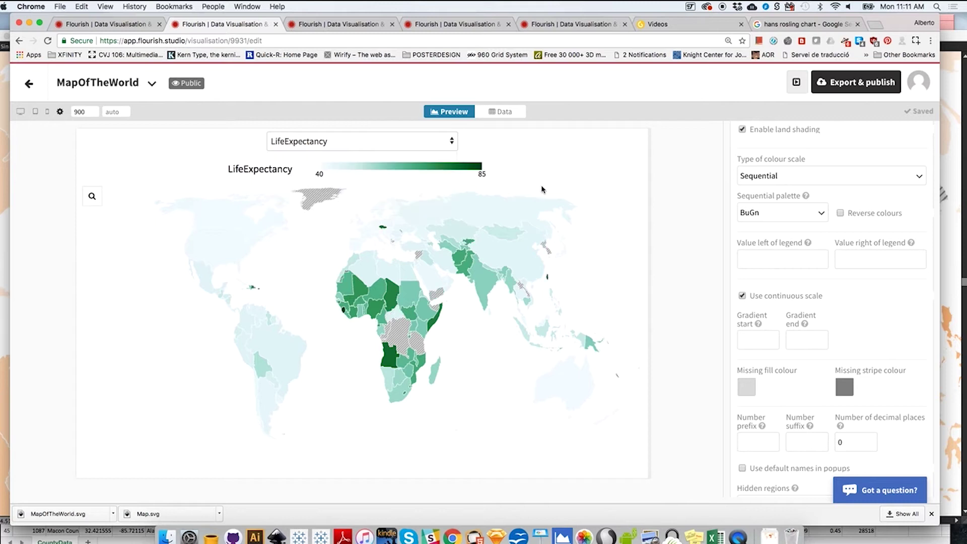
left_click(450, 143)
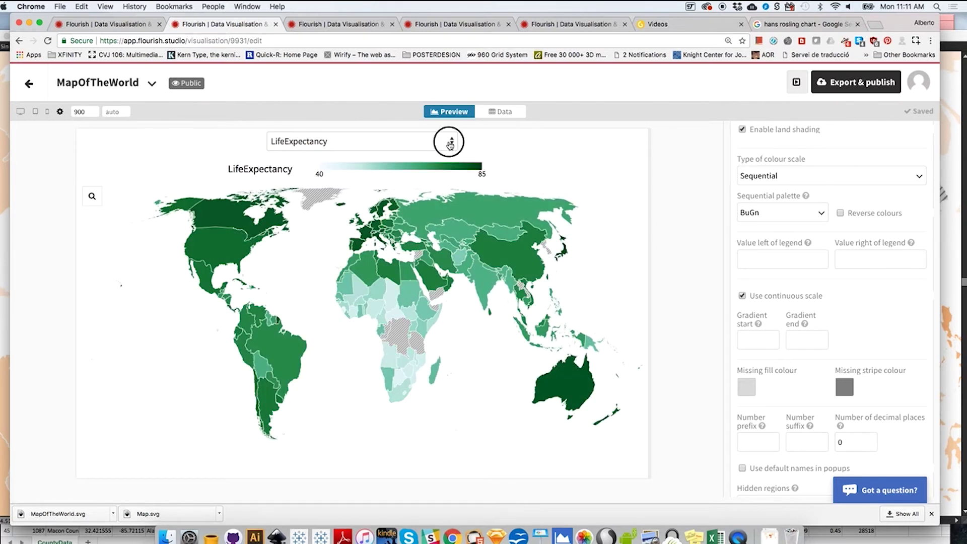
left_click(425, 178)
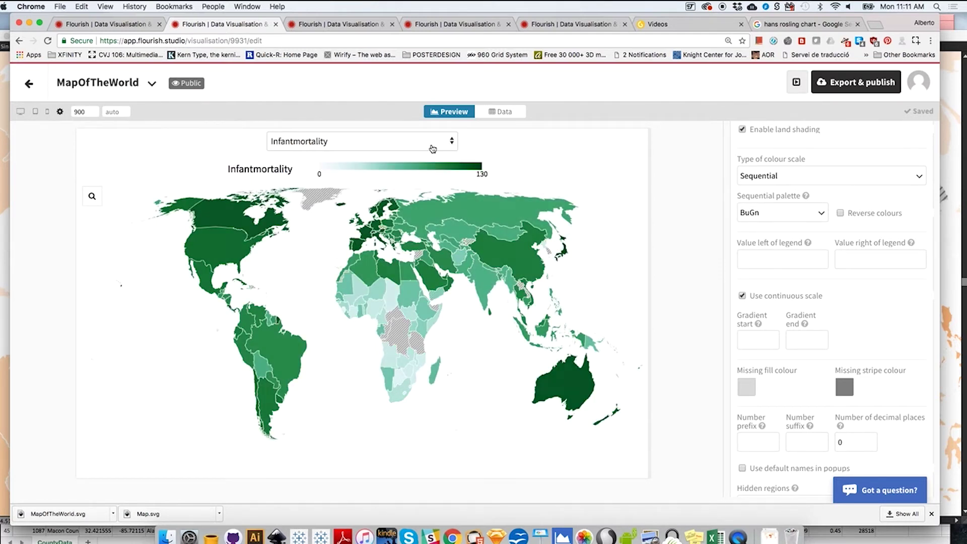
left_click(430, 150)
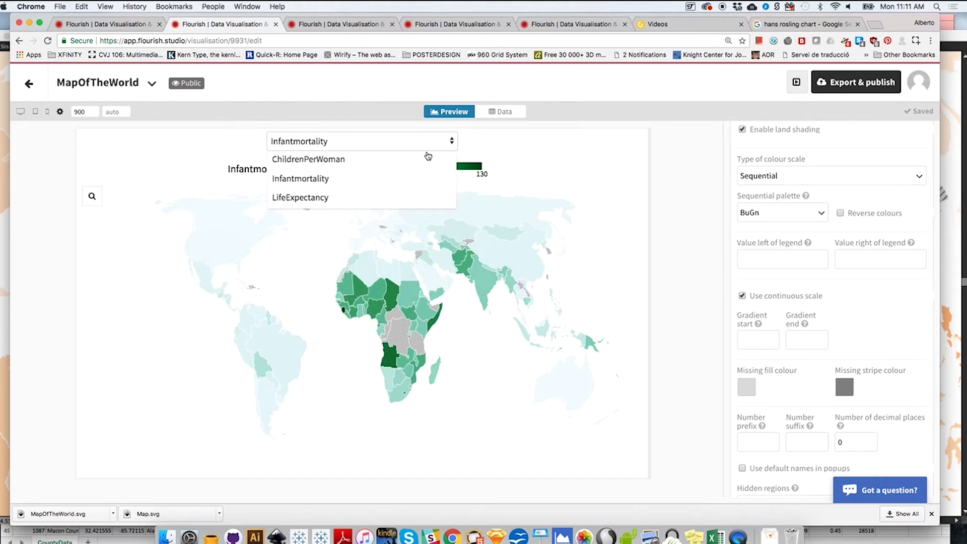
left_click(425, 158)
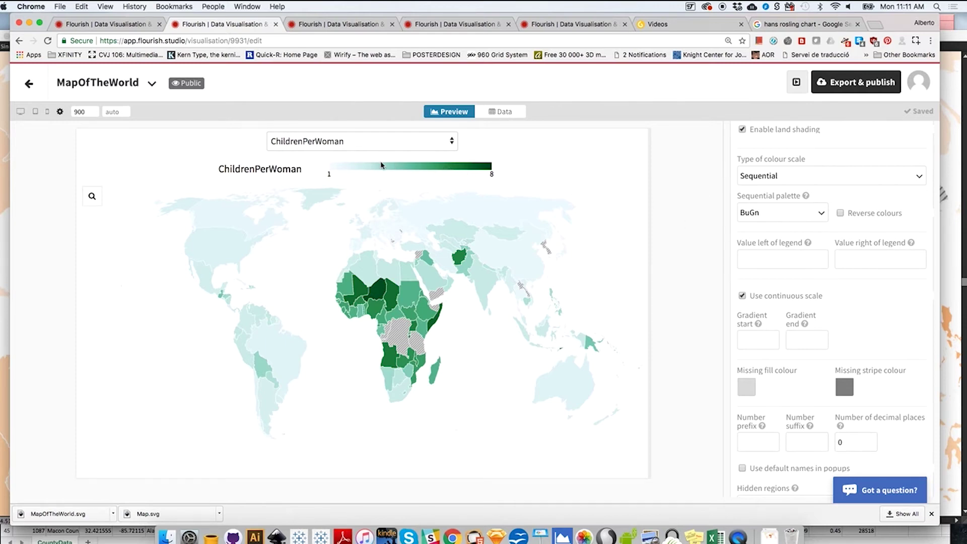
Return to the data table and add the Populationgrowth column (T) to the shading values
left_click(500, 112)
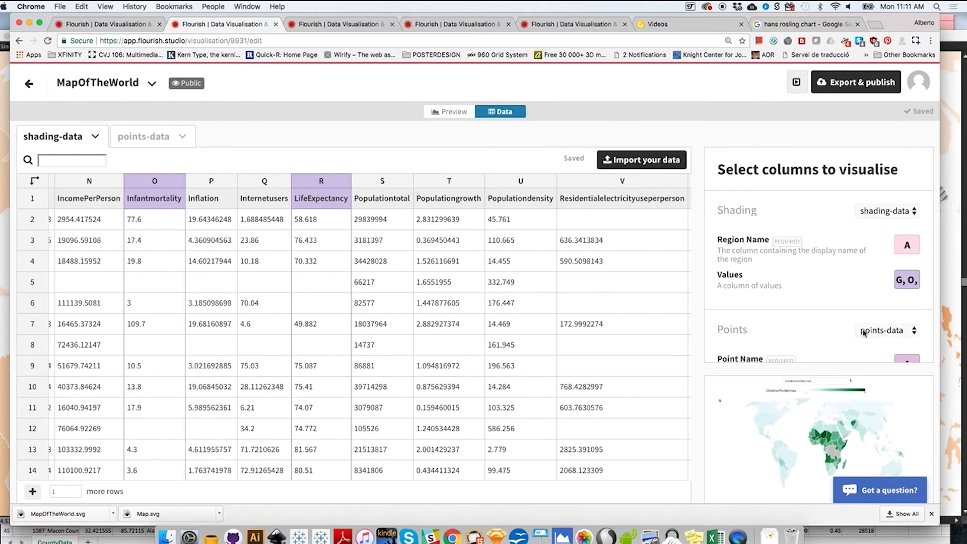
left_click(919, 280)
key("Right")
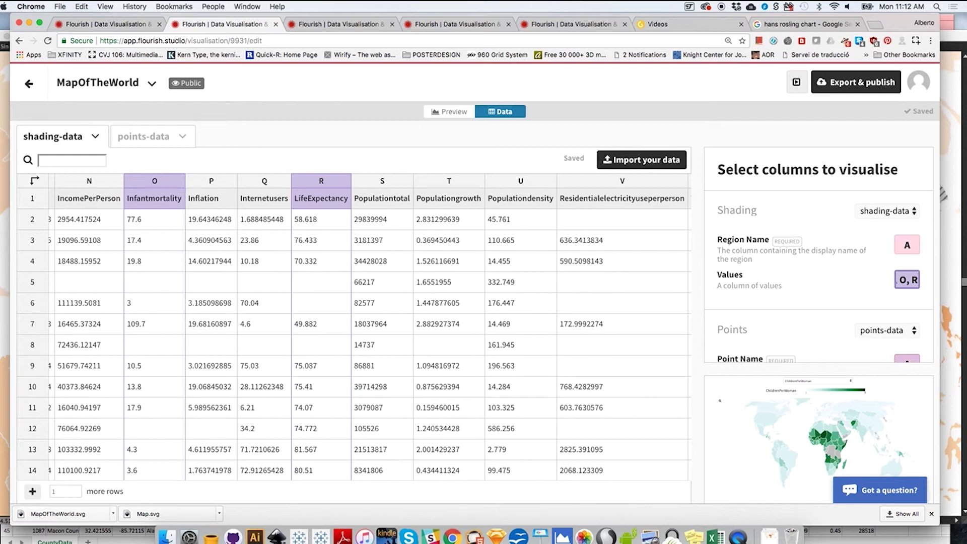
type(", T")
key("shift+Tab")
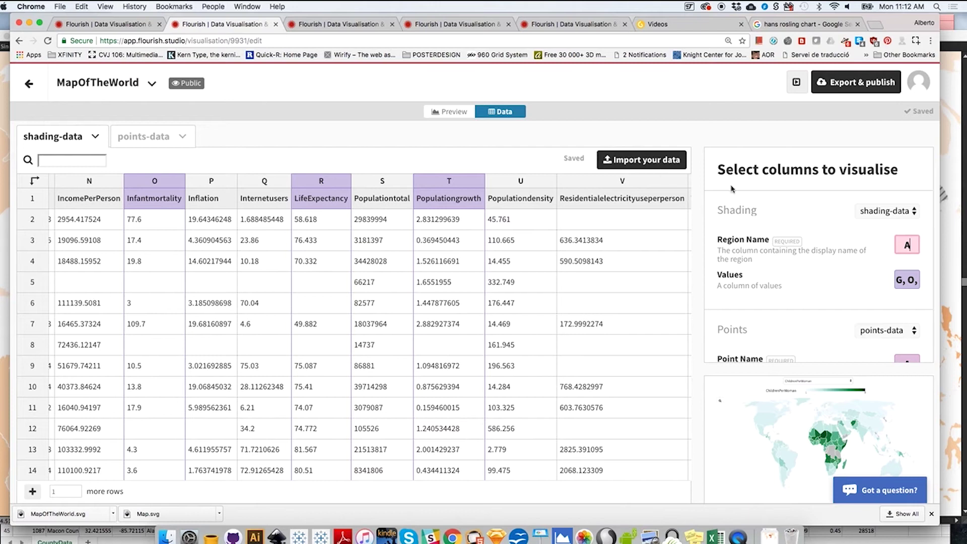
Preview the map shaded by Populationgrowth
left_click(447, 111)
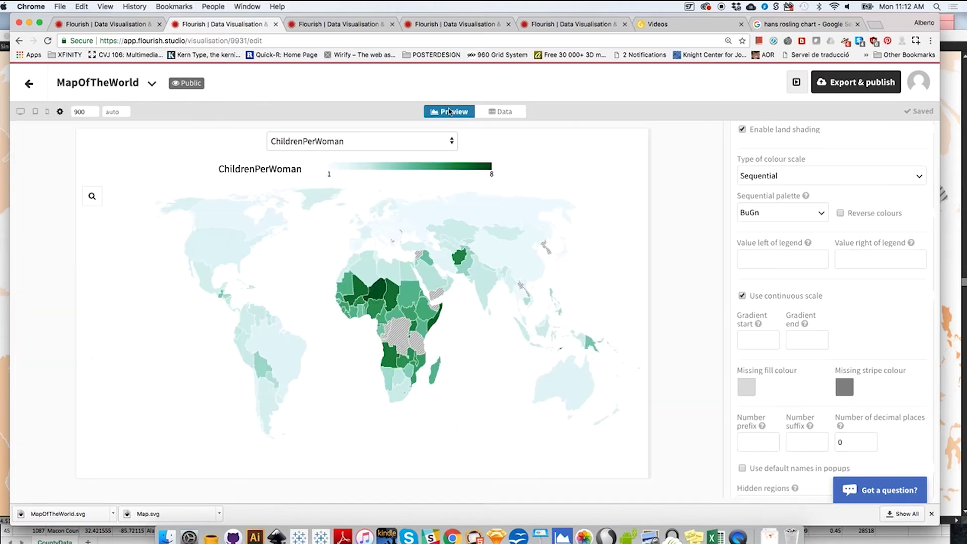
left_click(432, 144)
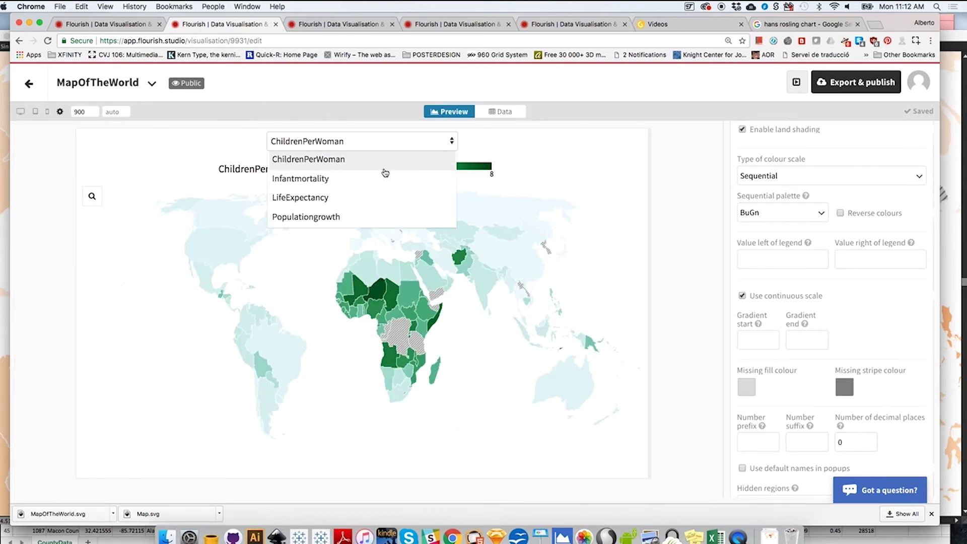
left_click(378, 216)
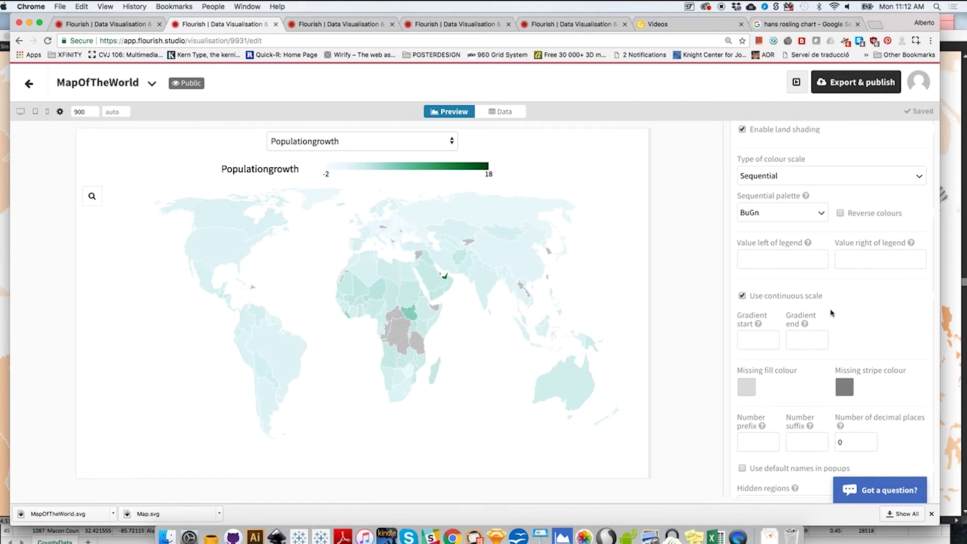
Set the controls for shading data to Button group and switch the map from ChildrenPerWoman to Infantmortality with it
scroll(877, 321, "up", 2)
scroll(856, 320, "up", 3)
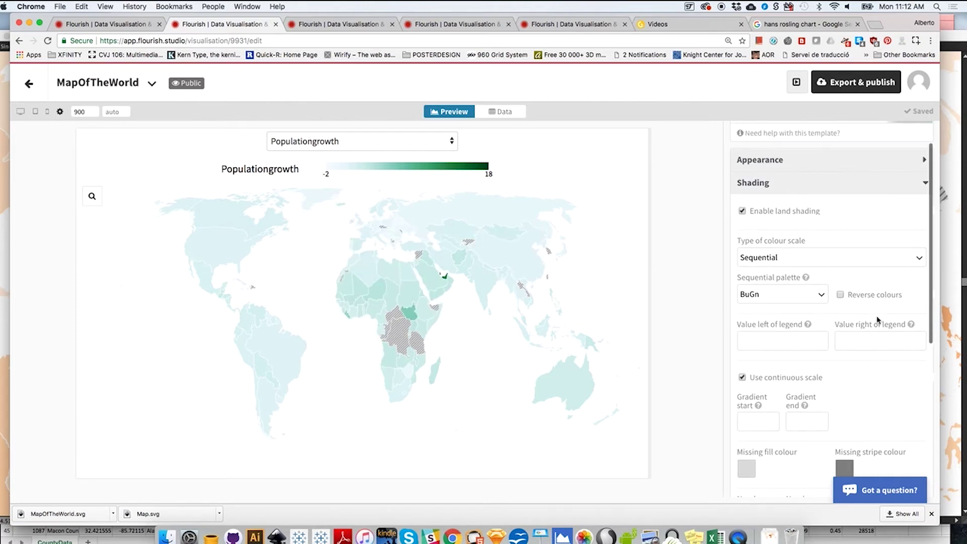
left_click(760, 182)
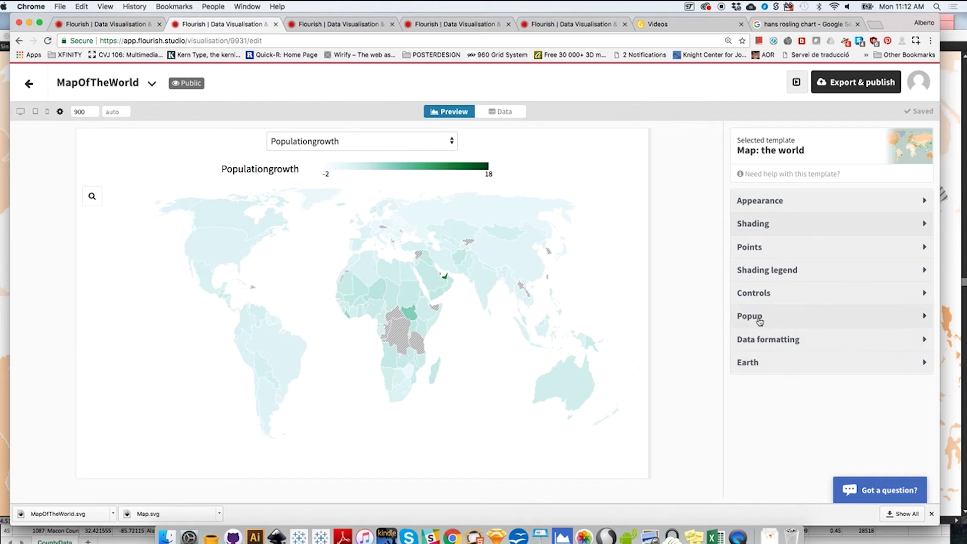
left_click(766, 293)
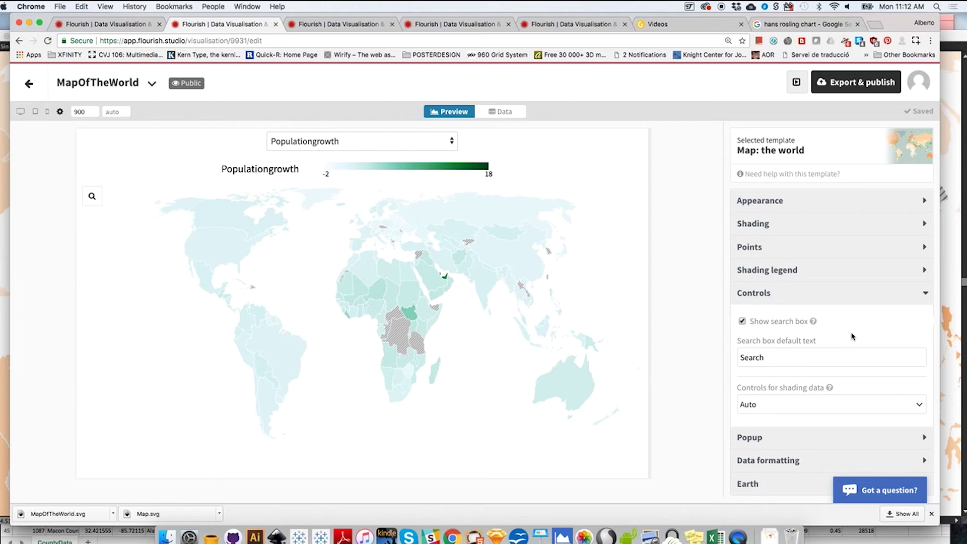
scroll(852, 337, "down", 1)
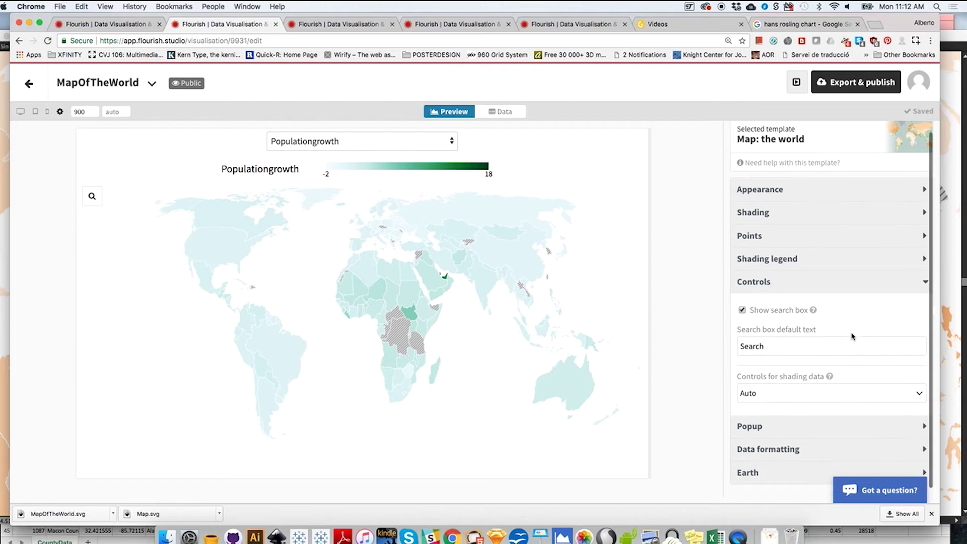
left_click(771, 395)
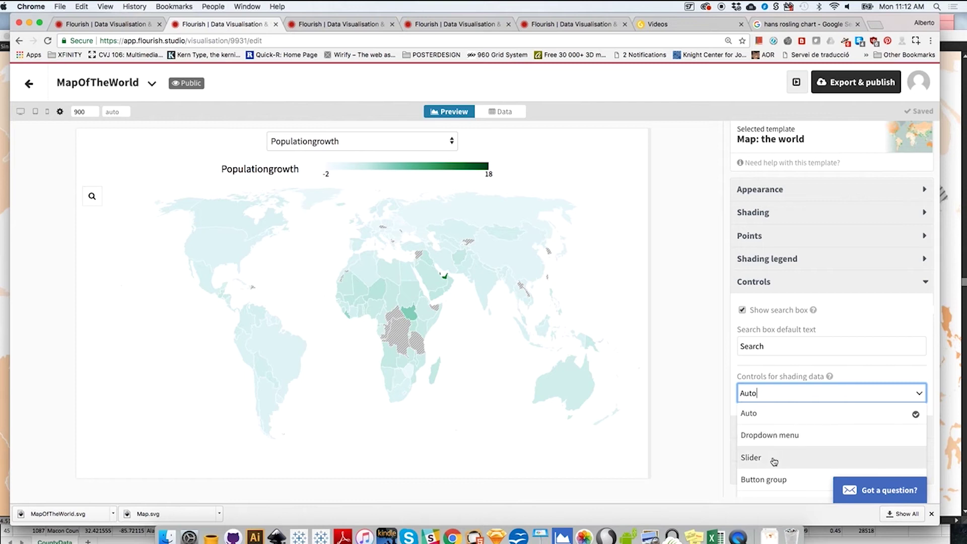
left_click(774, 481)
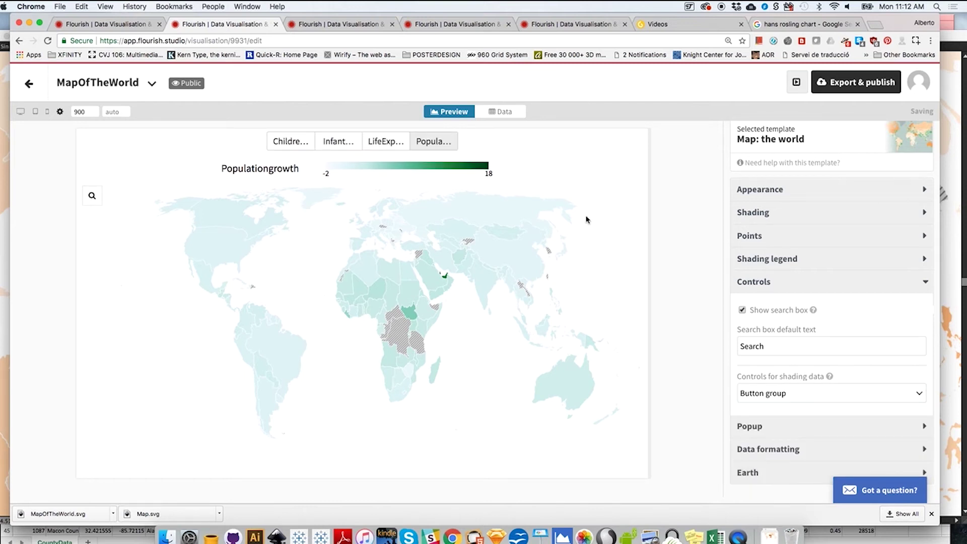
left_click(294, 141)
left_click(340, 144)
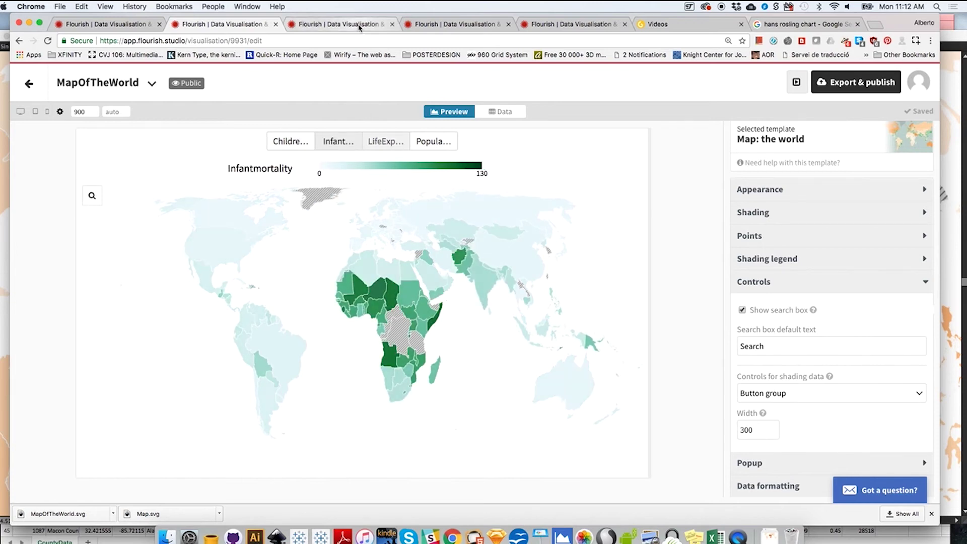
Look at the HowtheWorldHasChanged story, comparing its ChildrenPerWoman and LifeExpectancy shading, and return to the MapOfTheWorld project
left_click(358, 25)
left_click(432, 24)
left_click(493, 197)
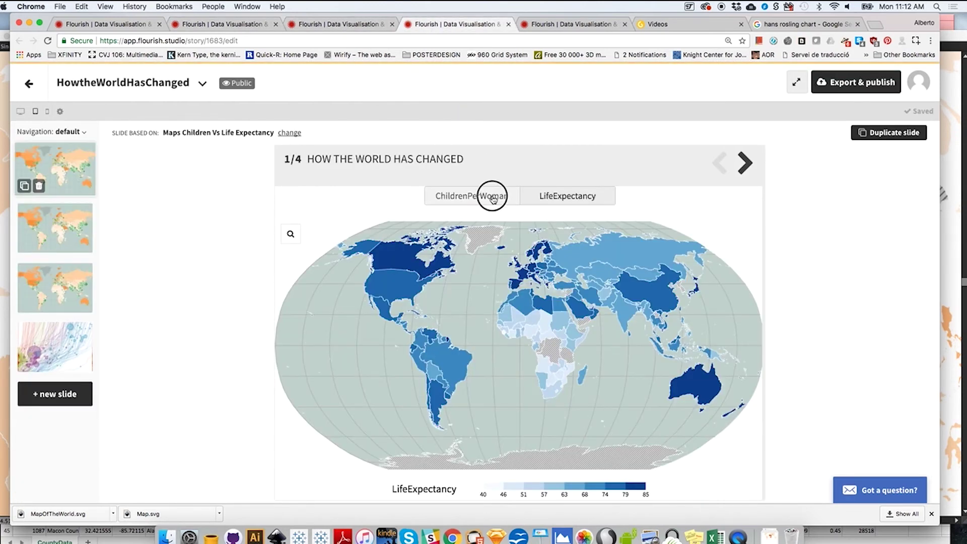
left_click(551, 200)
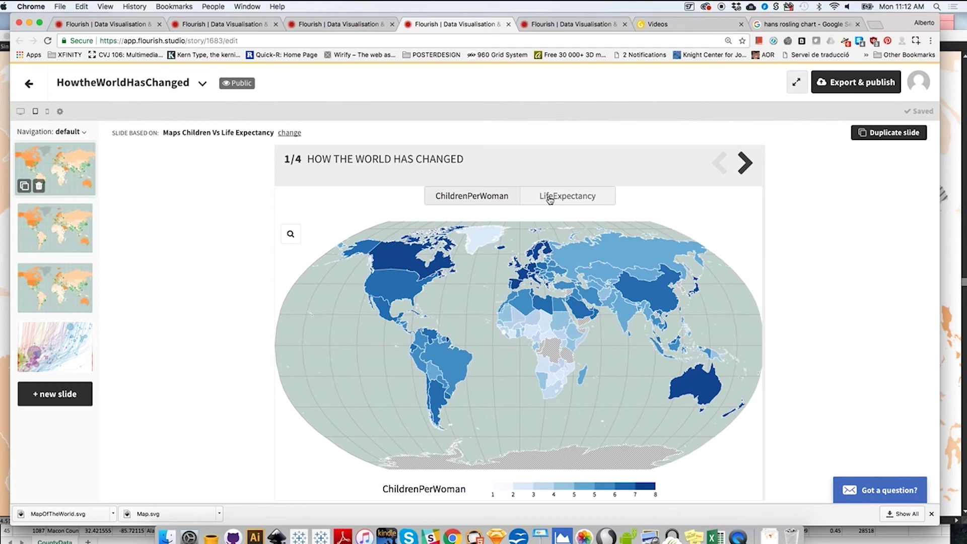
left_click(254, 25)
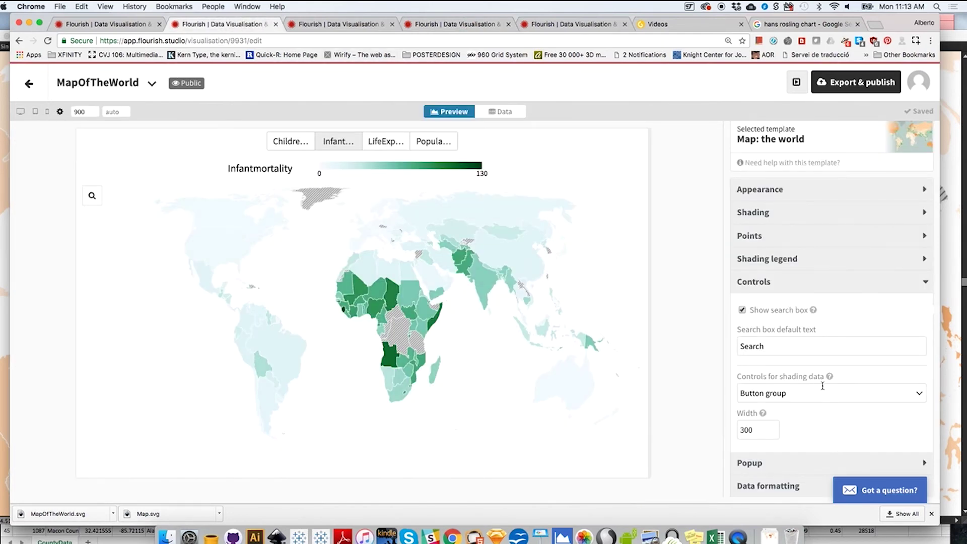
Set the controls for shading data to Slider and move it from Infantmortality to LifeExpectancy
left_click(837, 394)
left_click(794, 457)
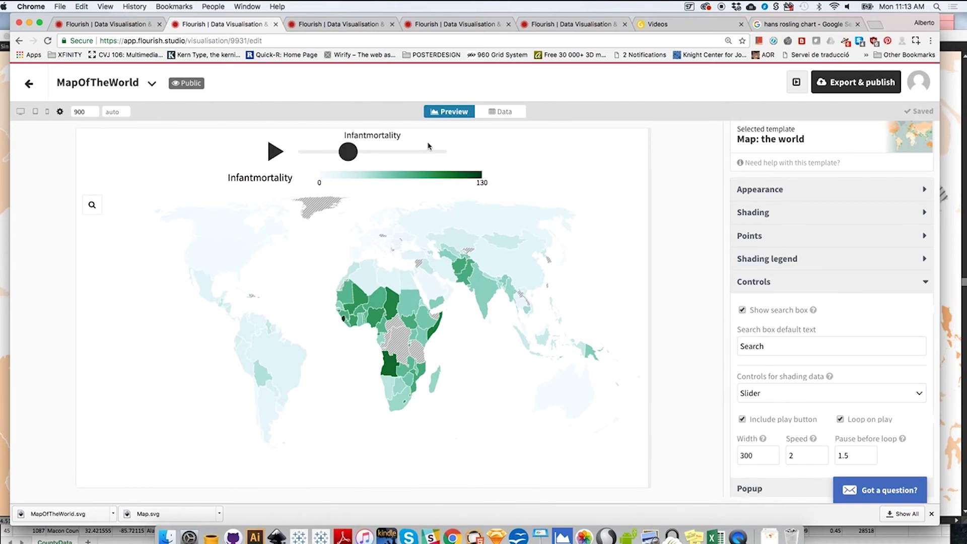
left_click_drag(351, 151, 425, 155)
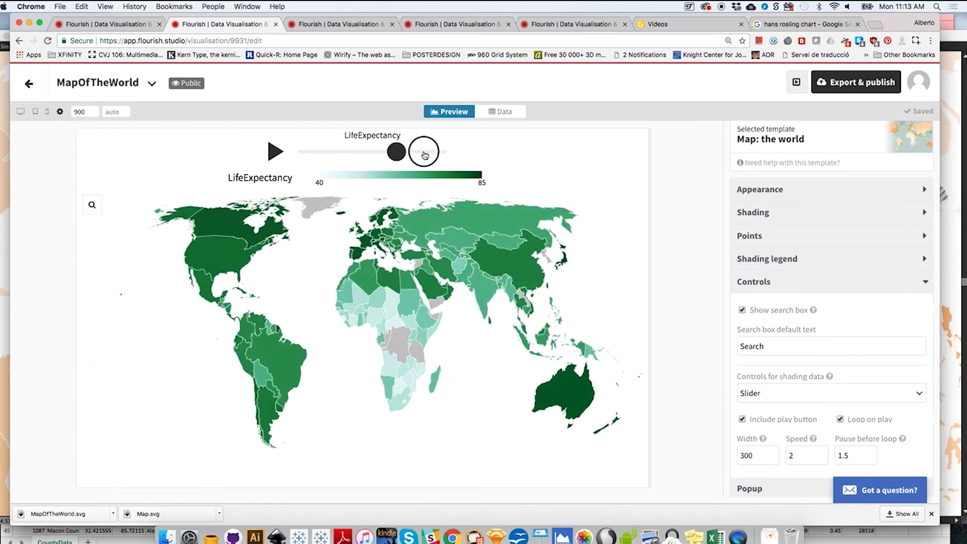
left_click_drag(424, 155, 424, 155)
Set the controls for shading data to Dropdown menu and look over the shading legend settings
left_click(778, 395)
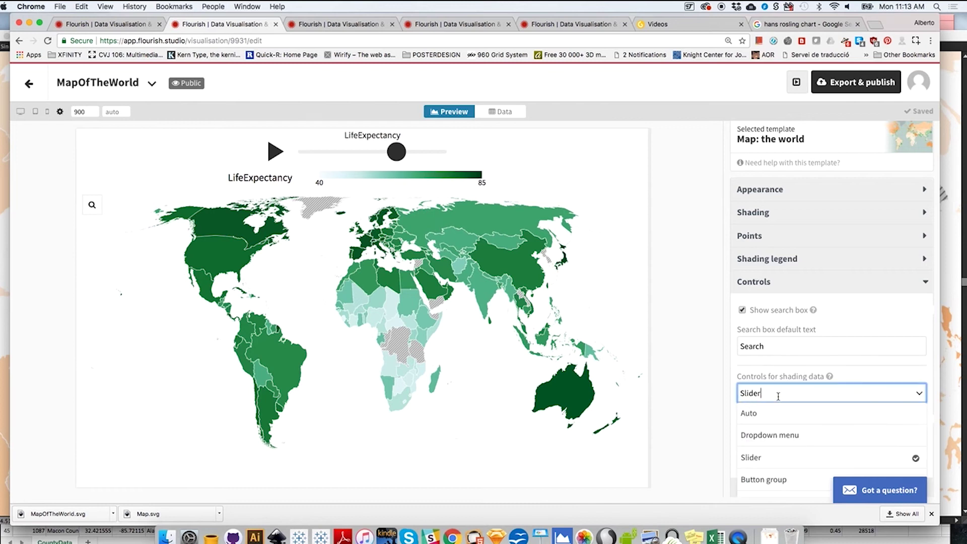
left_click(776, 436)
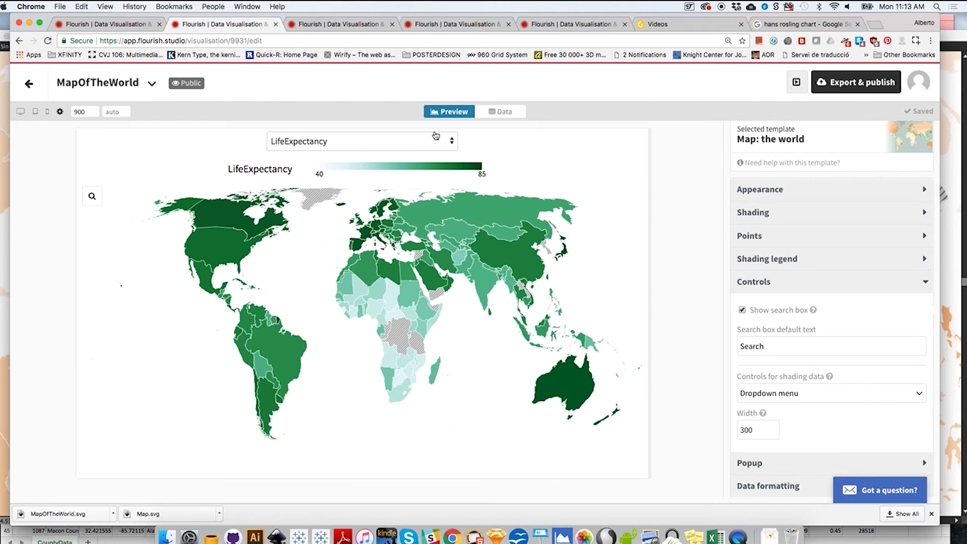
left_click(759, 286)
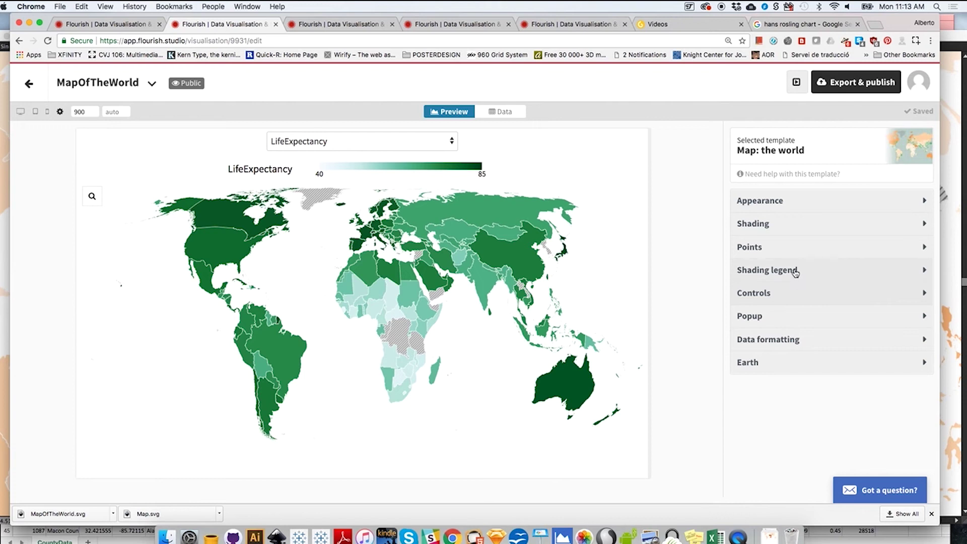
left_click(794, 271)
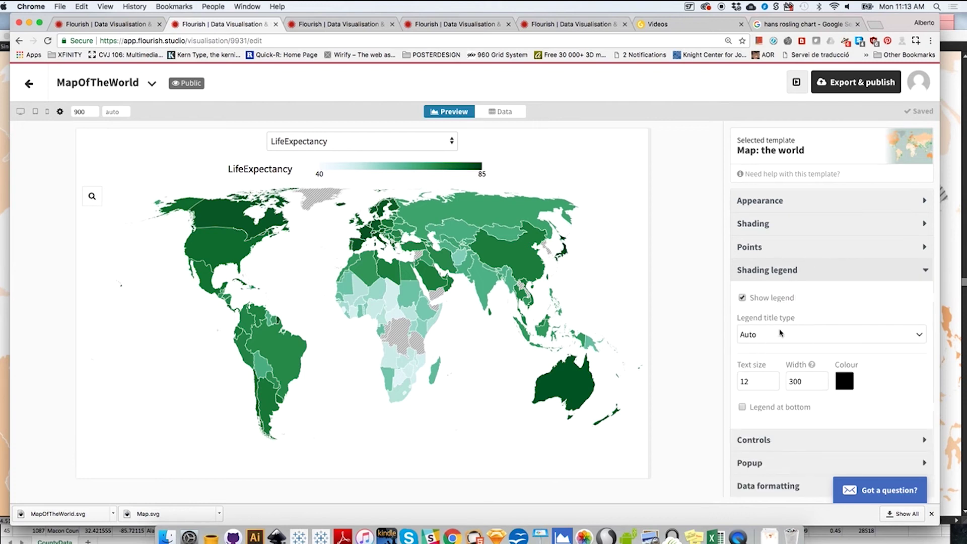
left_click(778, 271)
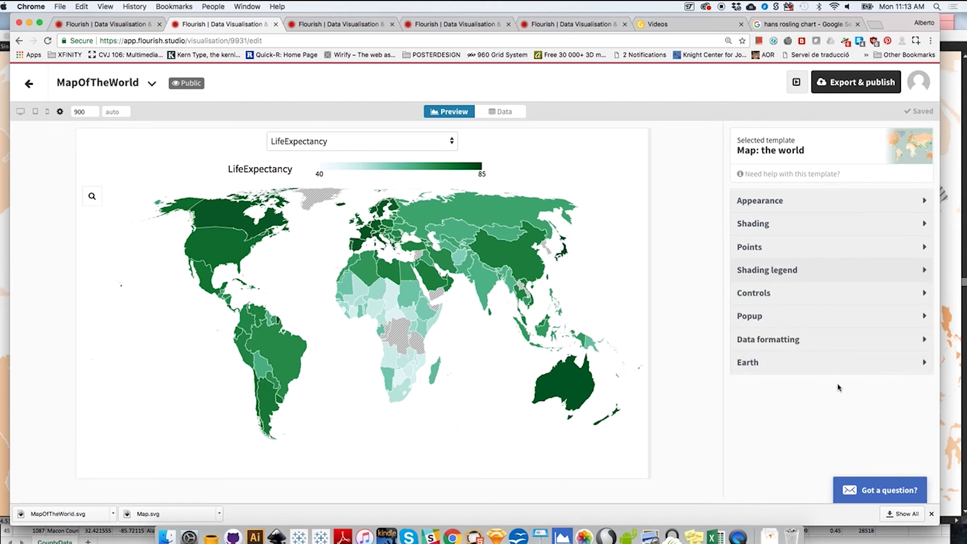
Try the Bottomley and Braun's Stereographic projections on the world map
left_click(833, 369)
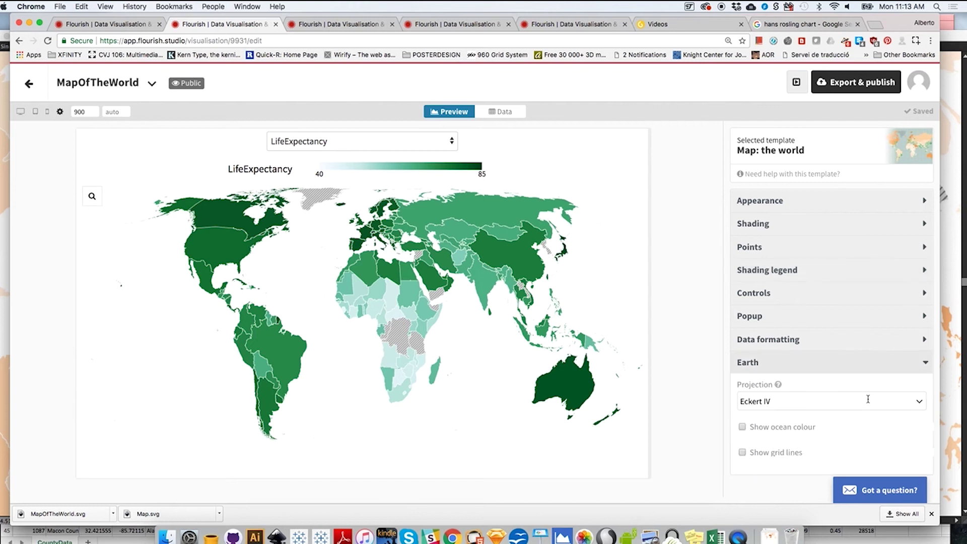
left_click(771, 403)
left_click(770, 452)
left_click(788, 401)
left_click(778, 463)
left_click(796, 403)
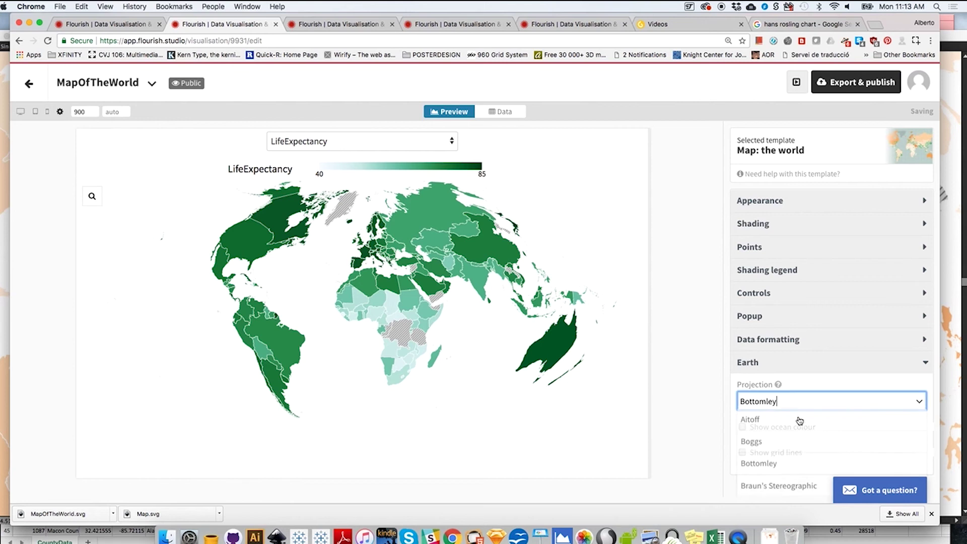
left_click(788, 486)
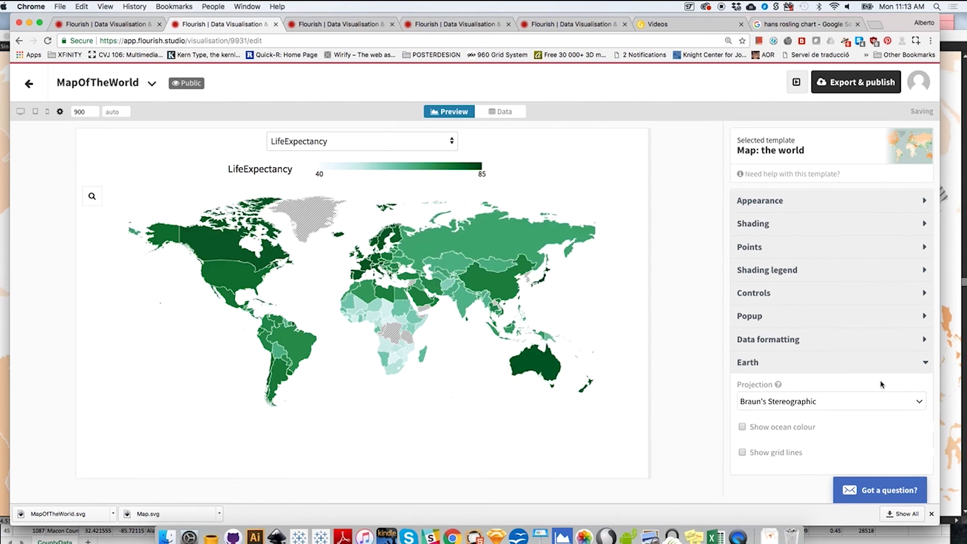
Try the Aitoff and Boggs projections on the world map
left_click(901, 399)
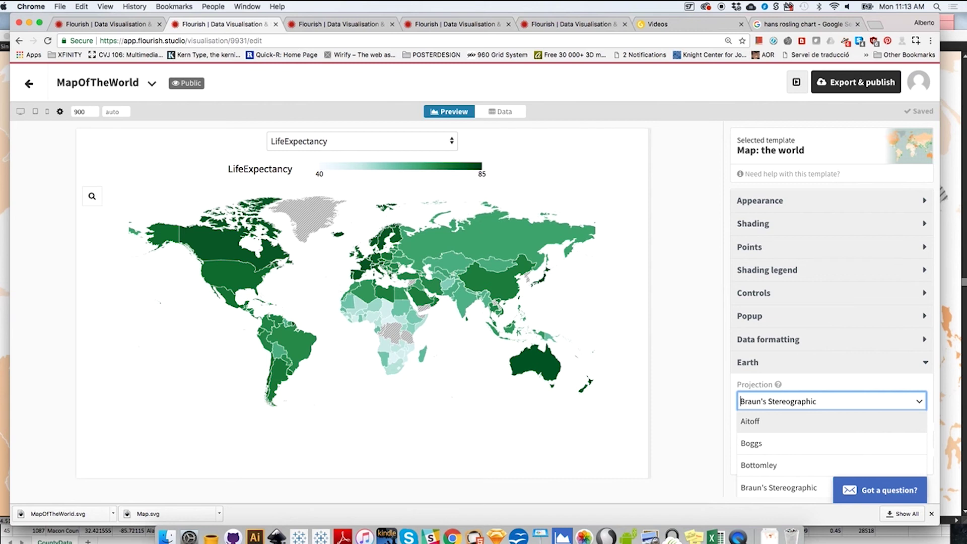
left_click(826, 425)
left_click(818, 403)
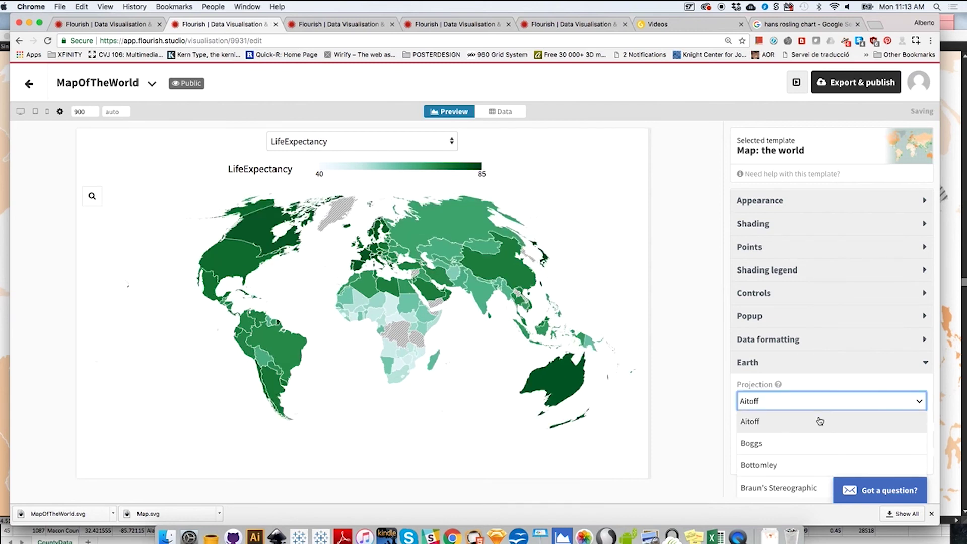
left_click(822, 443)
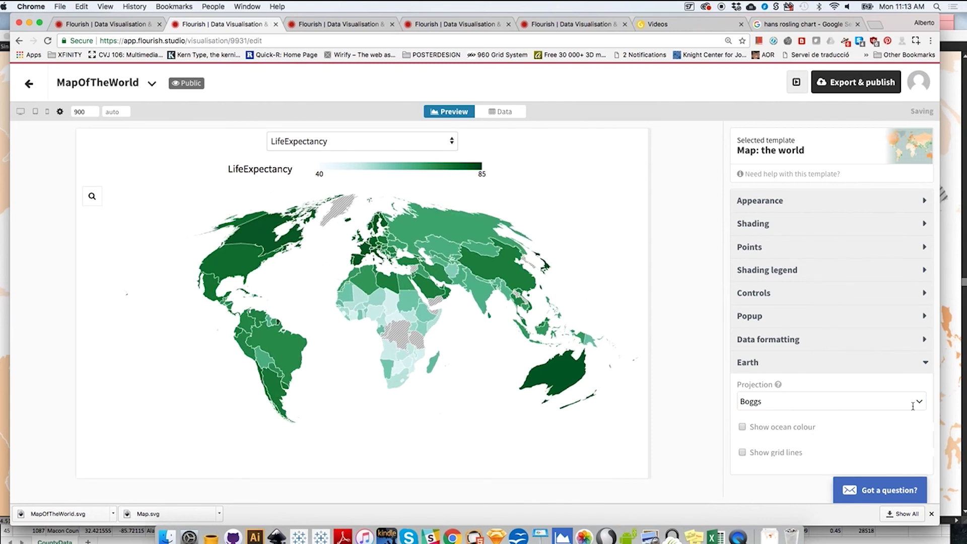
left_click(815, 402)
left_click(682, 234)
Set the world map's projection to Hobo-Dyer
left_click(796, 401)
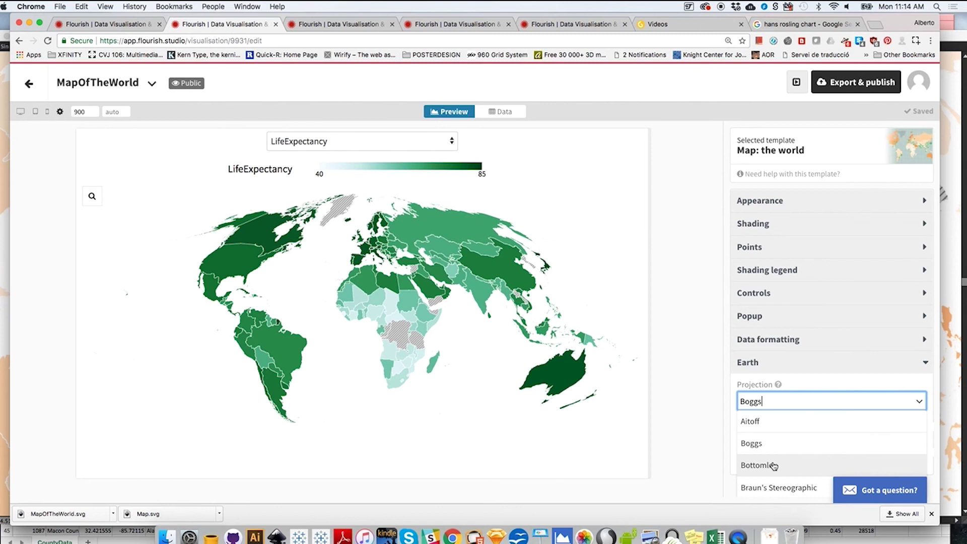
key("BackSpace")
key("BackSpace")
key("BackSpace")
key("BackSpace")
key("BackSpace")
type("H")
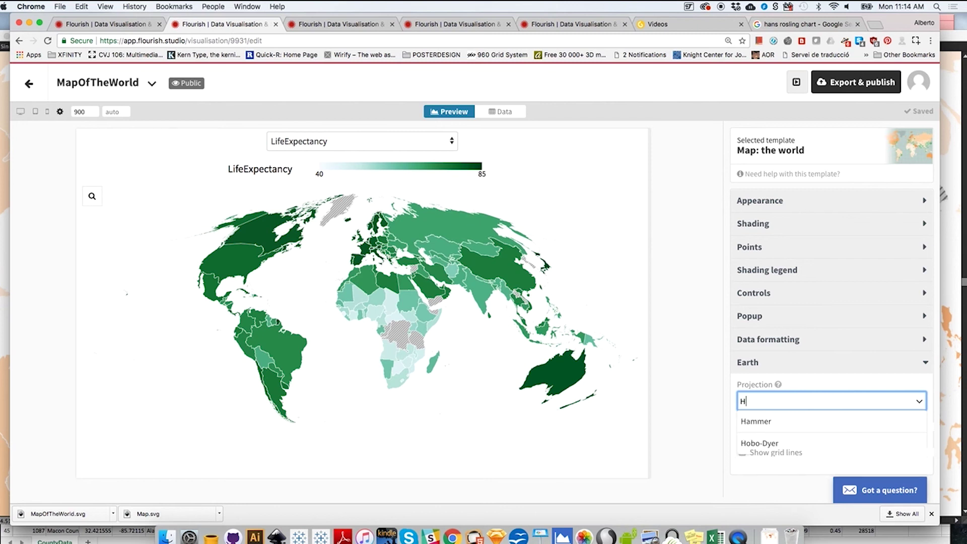
left_click(770, 443)
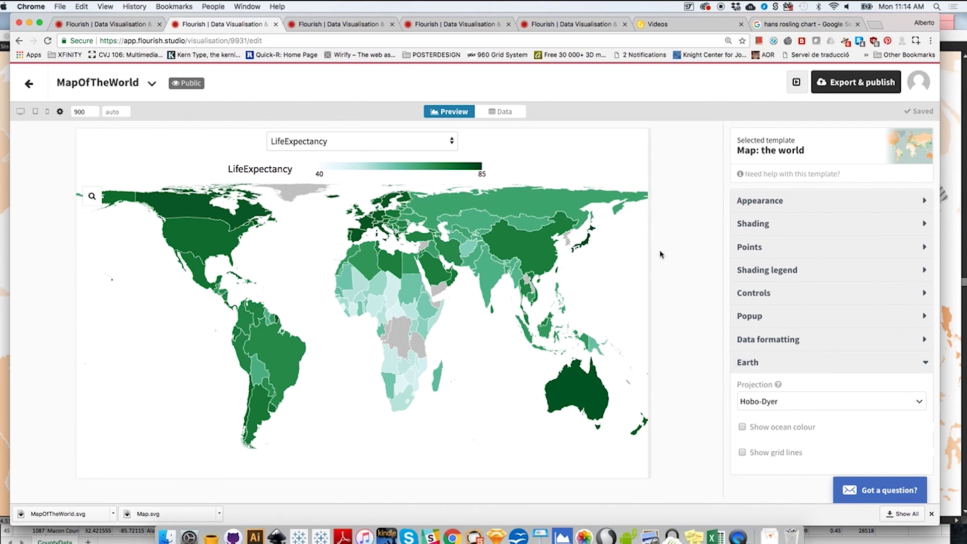
Publish the map for sharing and embedding, and select its website embed code
left_click(847, 92)
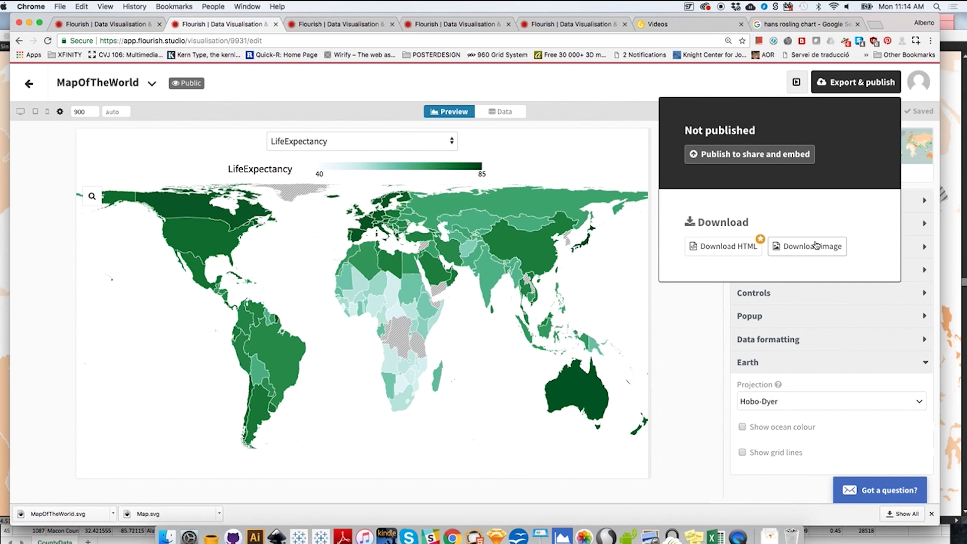
left_click(735, 160)
left_click(443, 317)
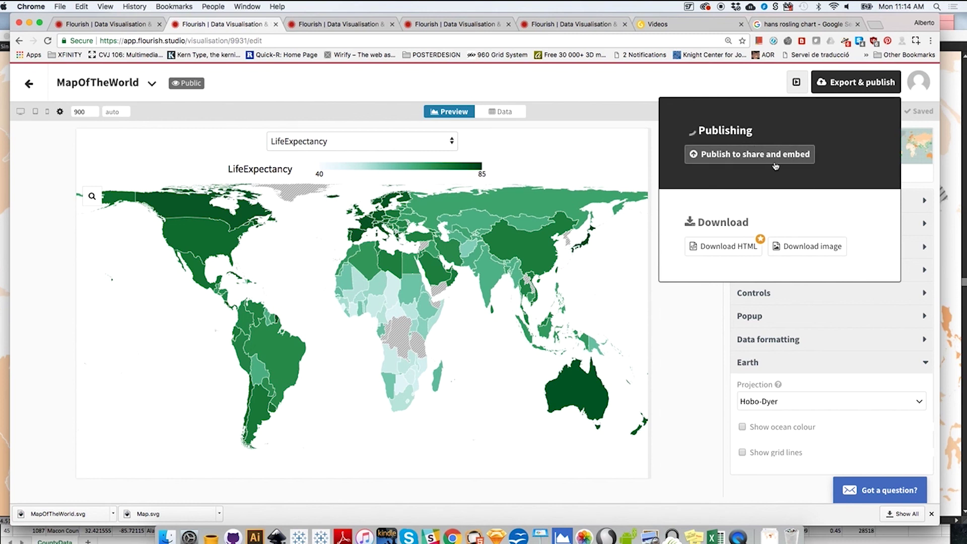
left_click(779, 190)
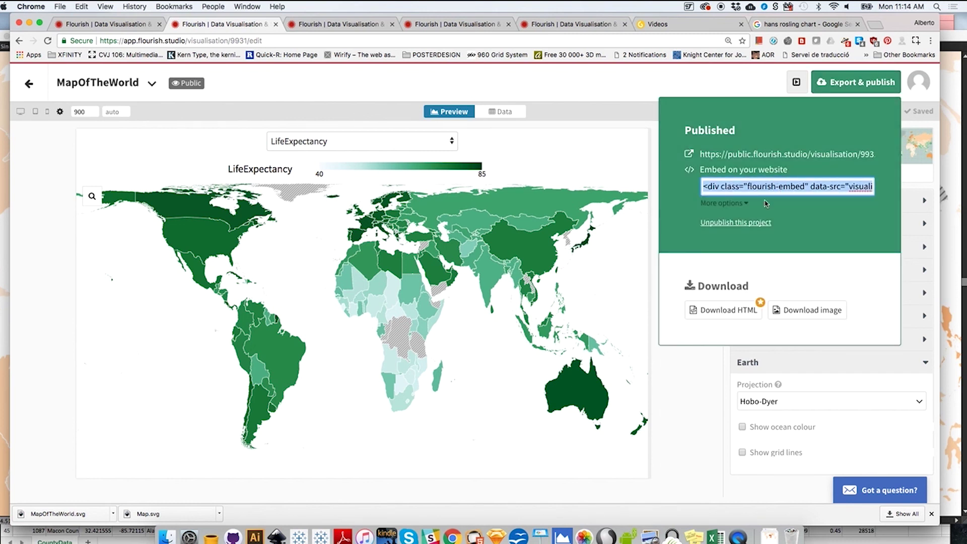
left_click(815, 249)
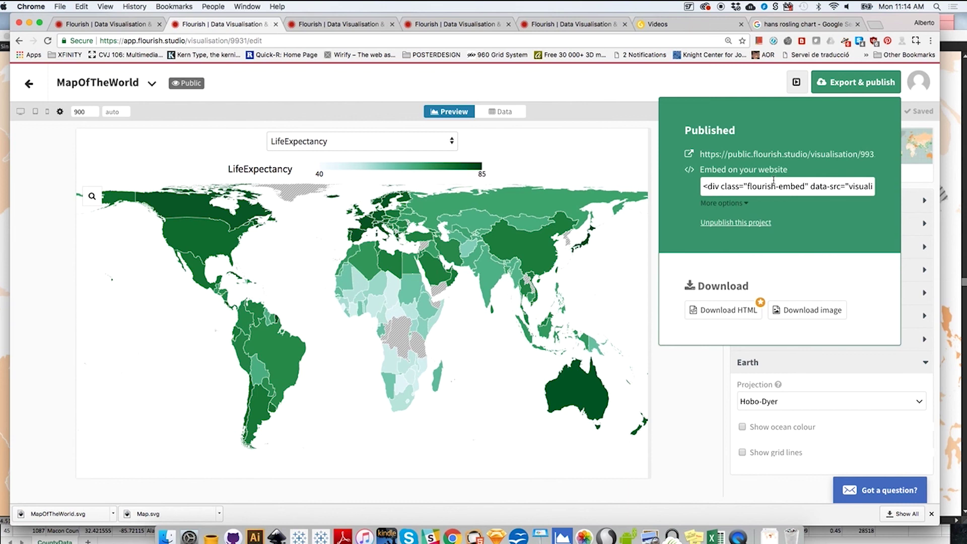
left_click(853, 82)
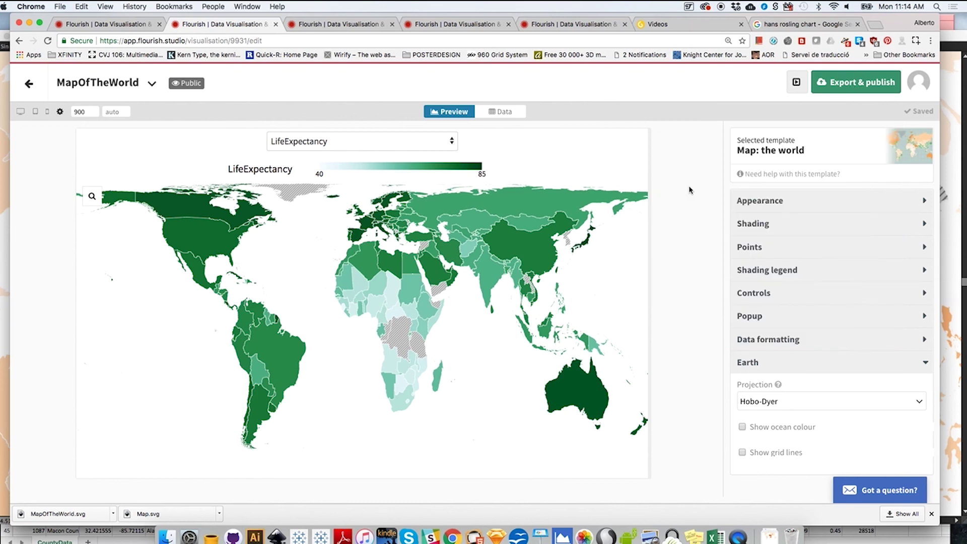